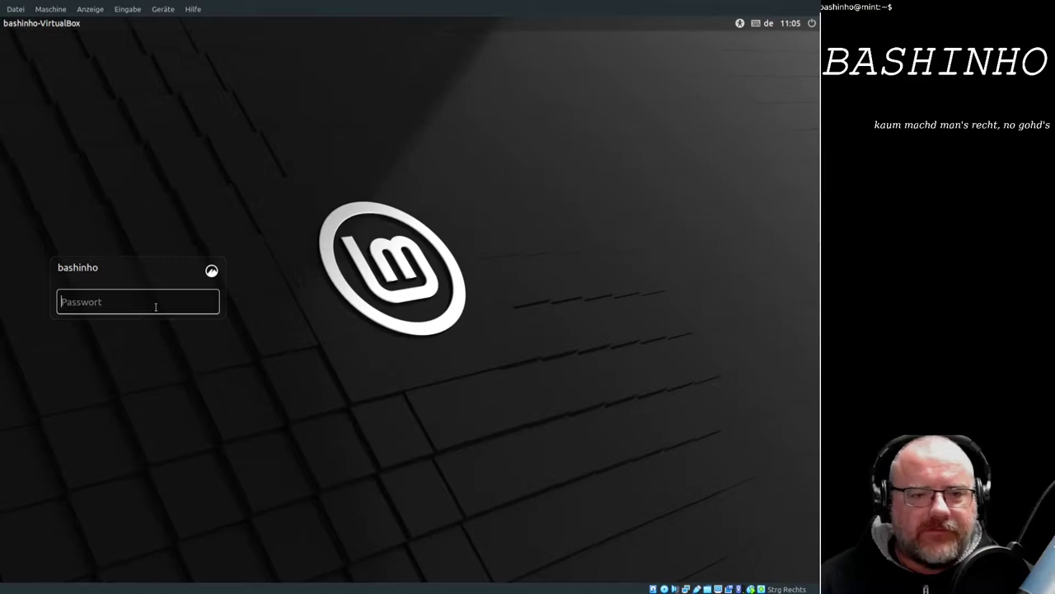
Log in to the Linux Mint desktop by entering the account password.
type("***")
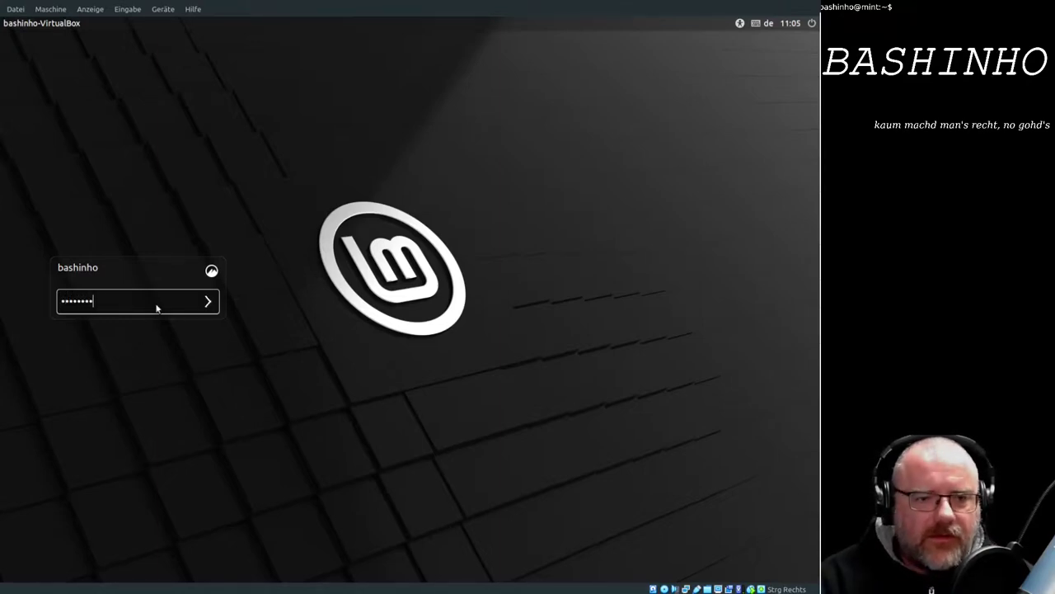
type("*****")
key("Return")
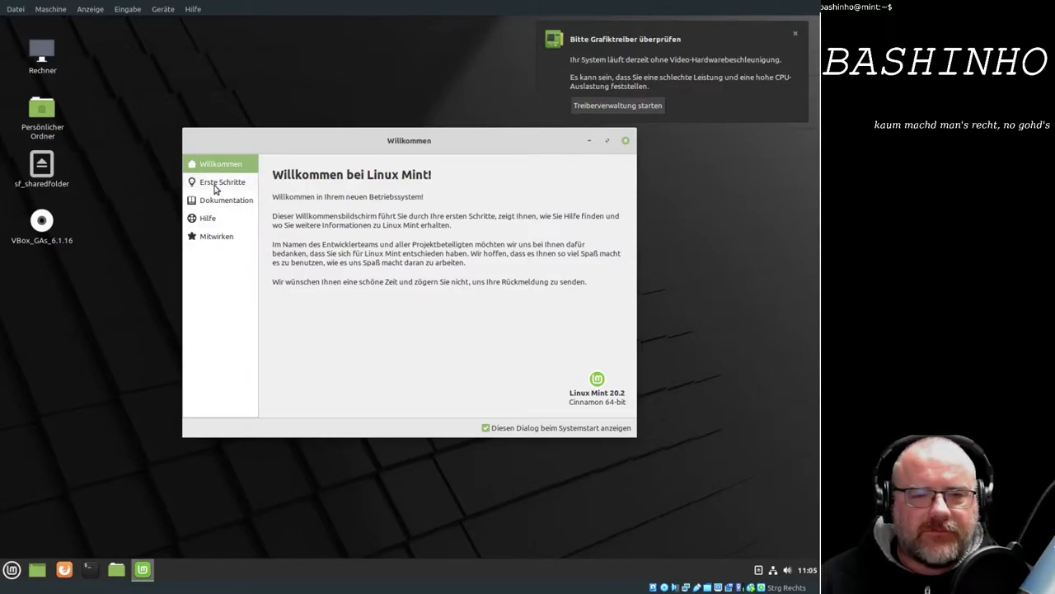
Show the Erste Schritte page of the welcome window and try the dark desktop theme, returning to the light one.
left_click(216, 185)
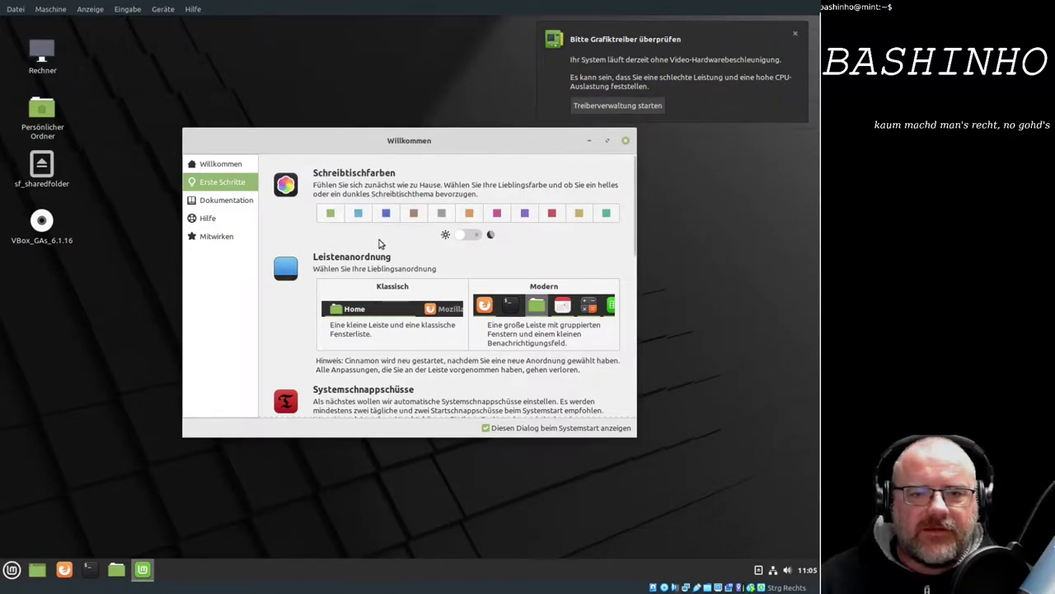
left_click(473, 237)
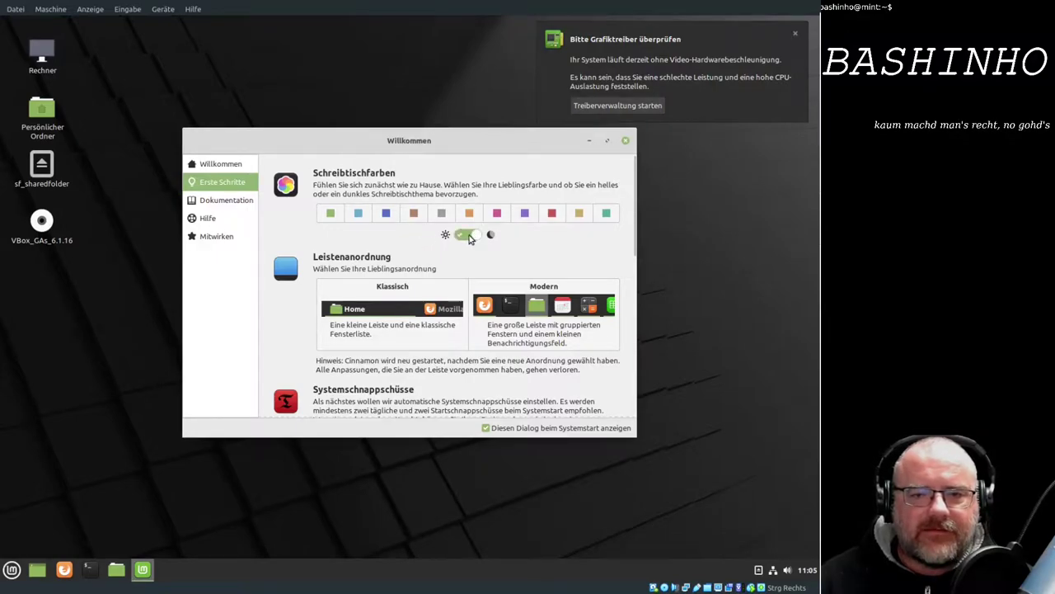
left_click(461, 236)
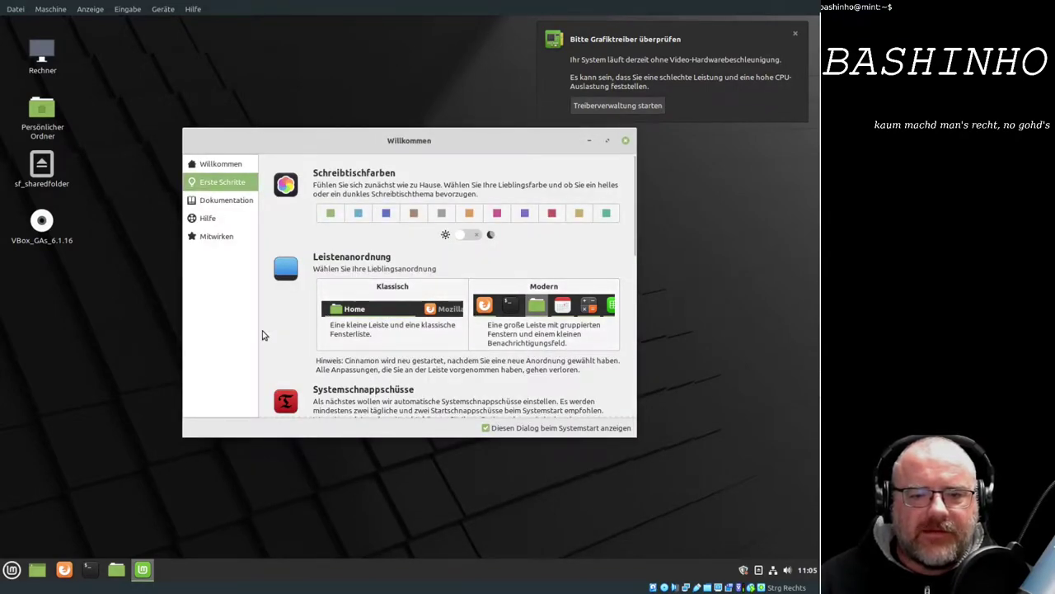
Launch the Aktualisierungsverwaltung from the Erste Schritte page and reposition its window.
scroll(262, 335, "down", 5)
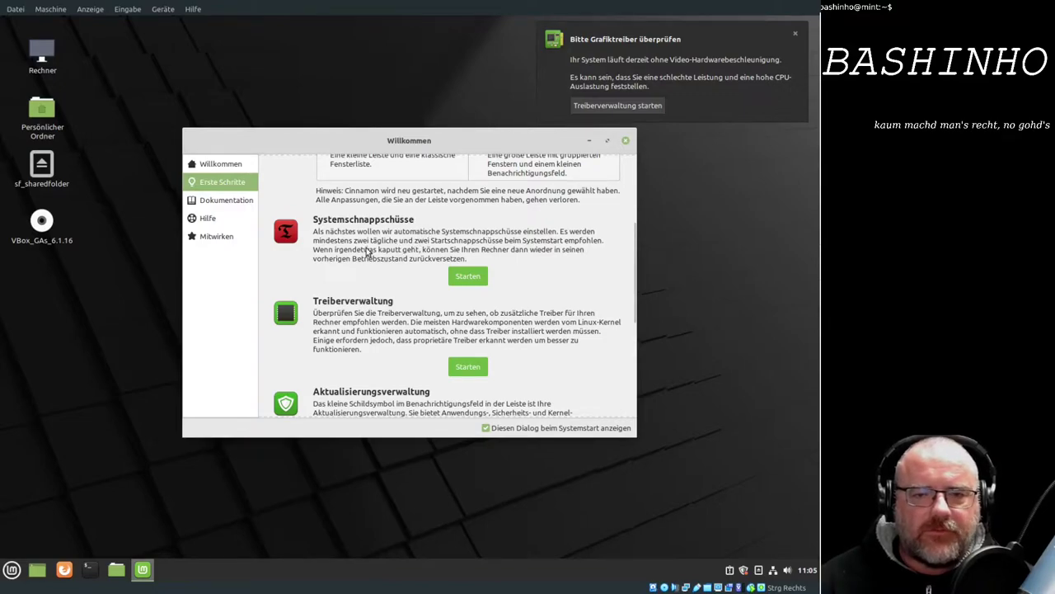
scroll(417, 283, "down", 3)
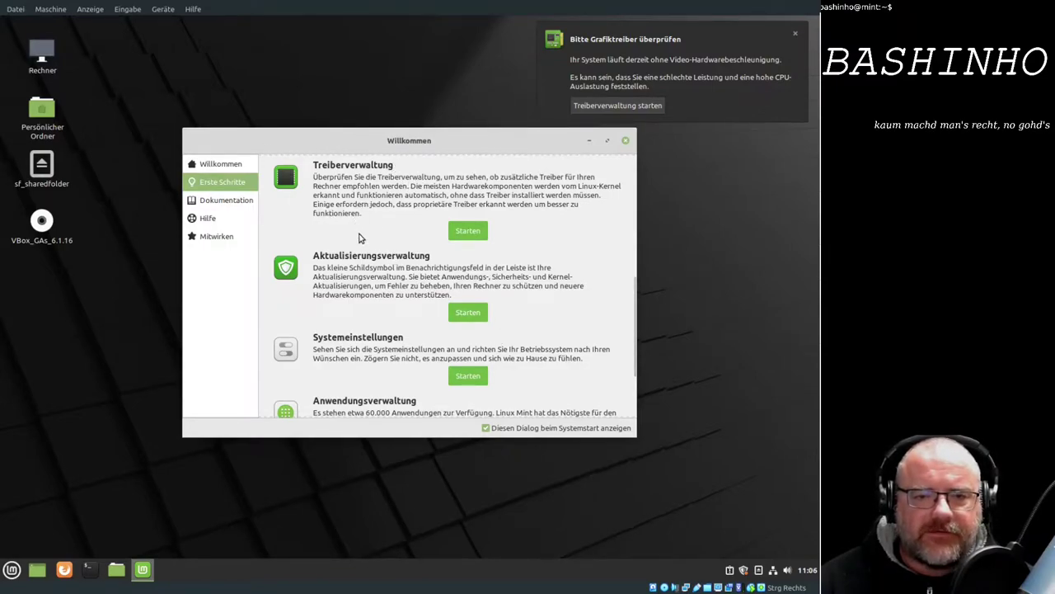
scroll(359, 237, "down", 1)
scroll(428, 243, "down", 1)
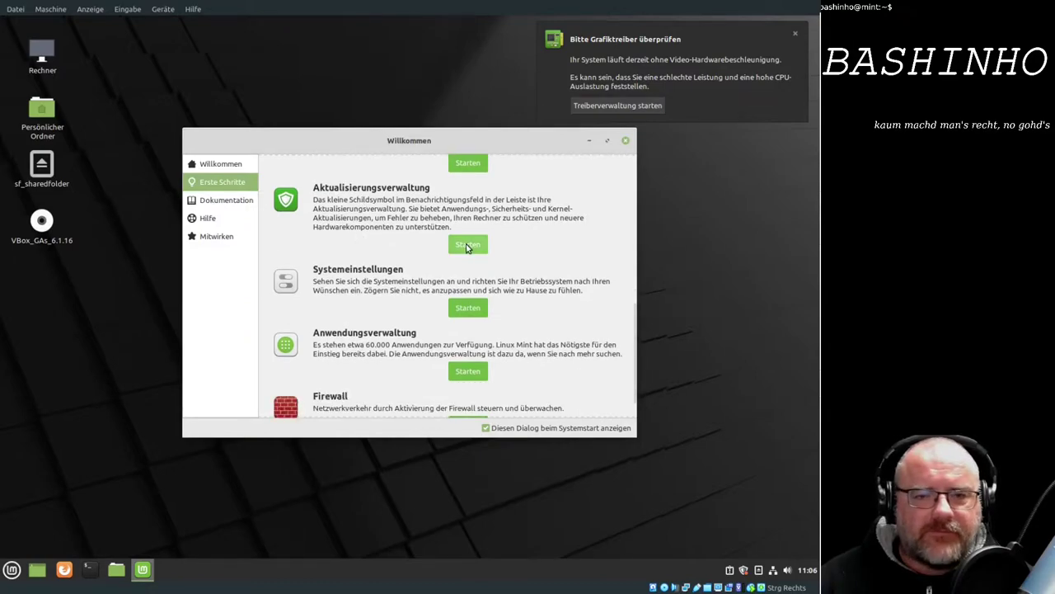
left_click(466, 245)
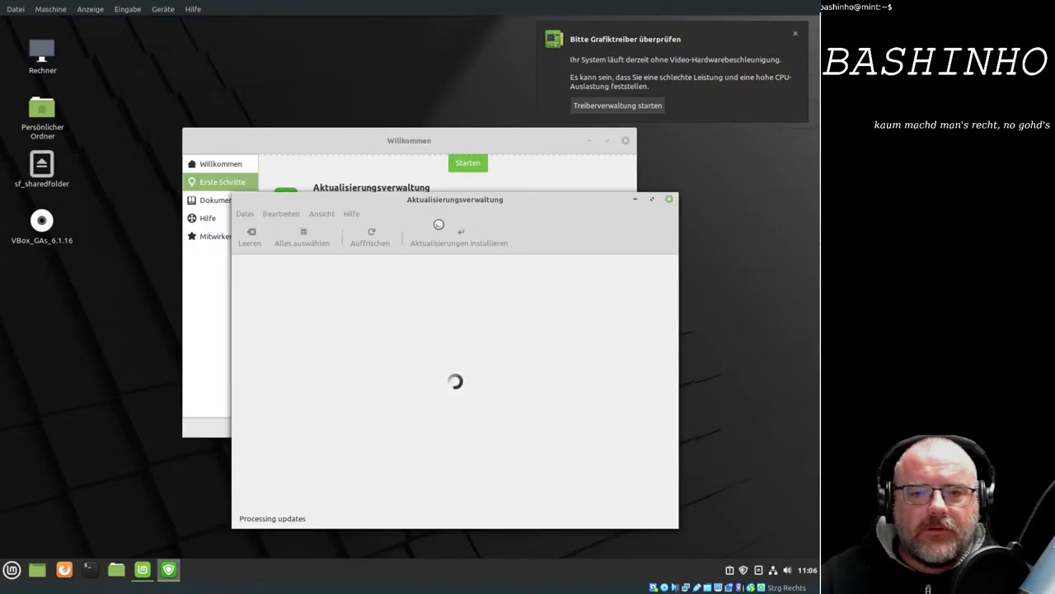
left_click_drag(437, 202, 424, 167)
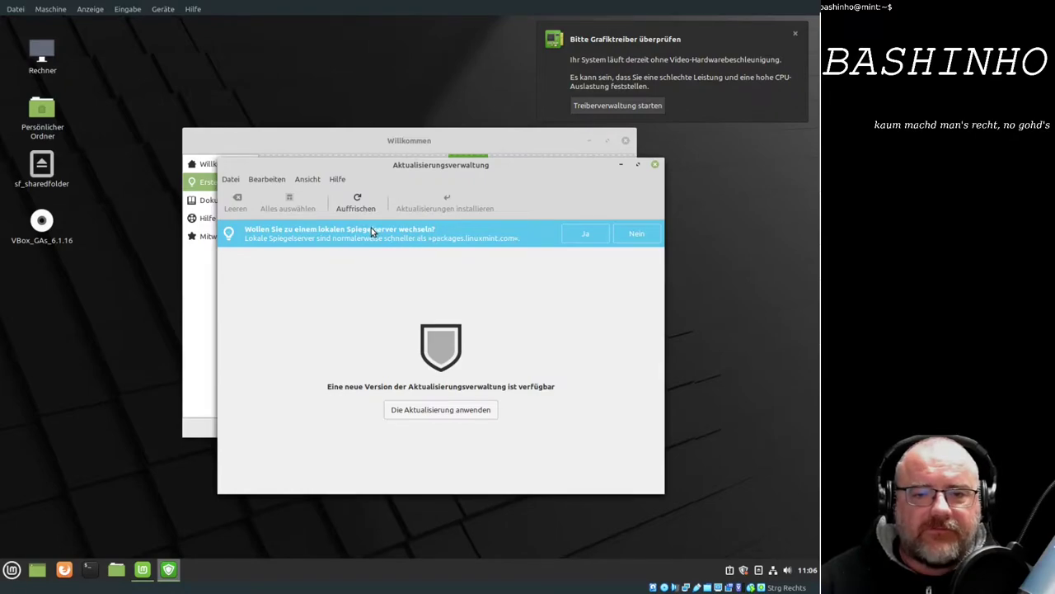
Accept the switch to a local mirror server and authenticate with the account password.
left_click(595, 235)
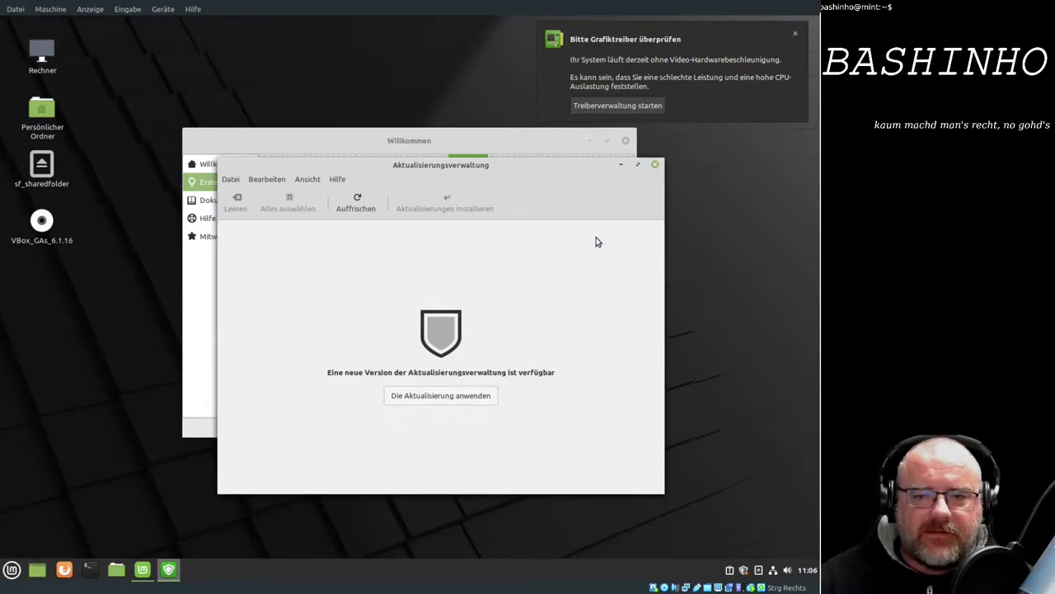
type("********")
key("Return")
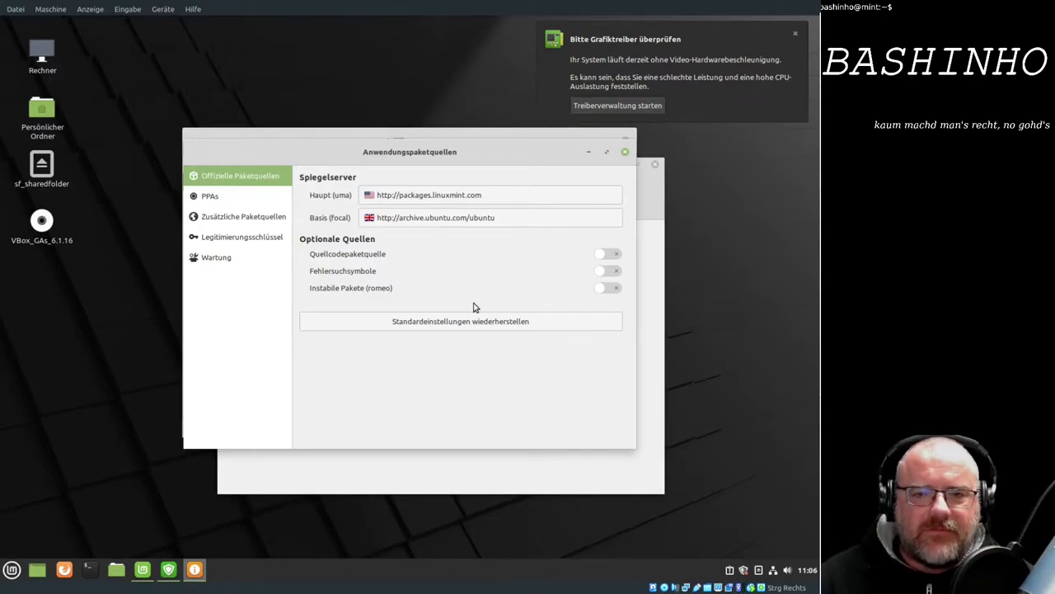
Set the main (uma) mirror to Hochschule Esslingen University of Applied Sciences.
left_click(593, 200)
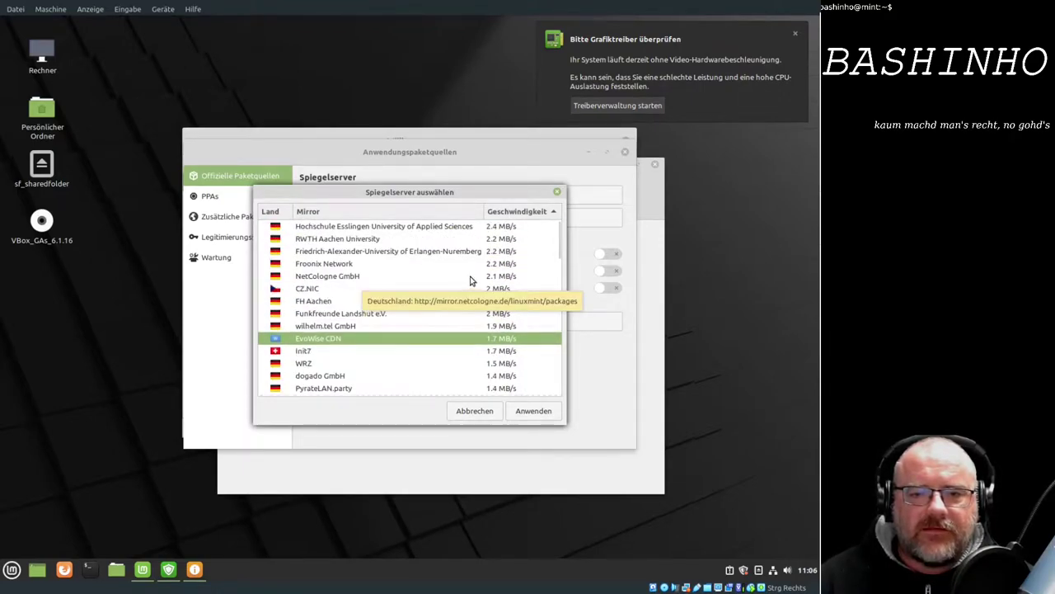
left_click(471, 228)
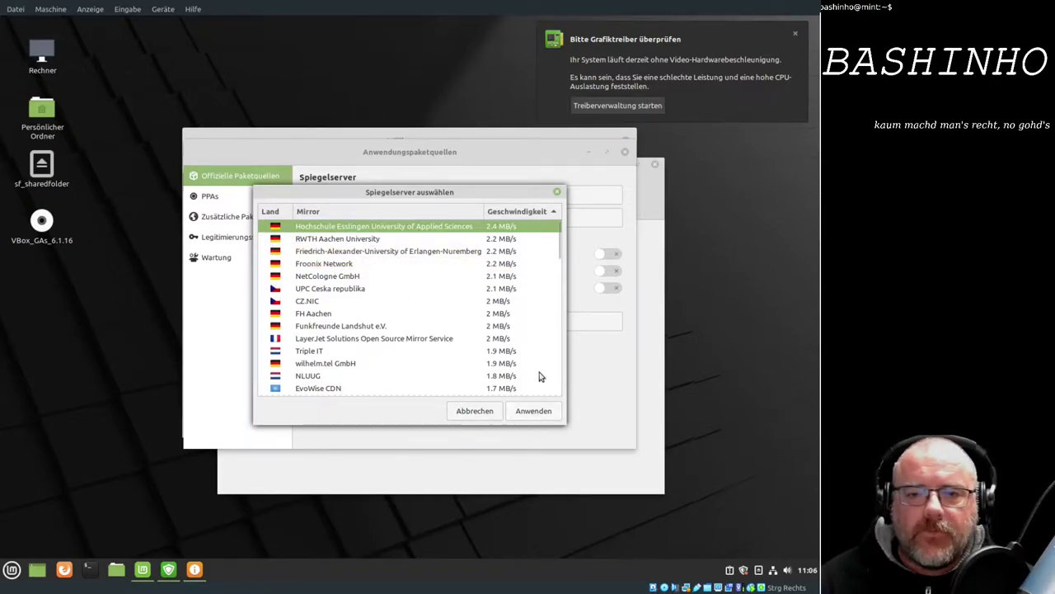
left_click(546, 413)
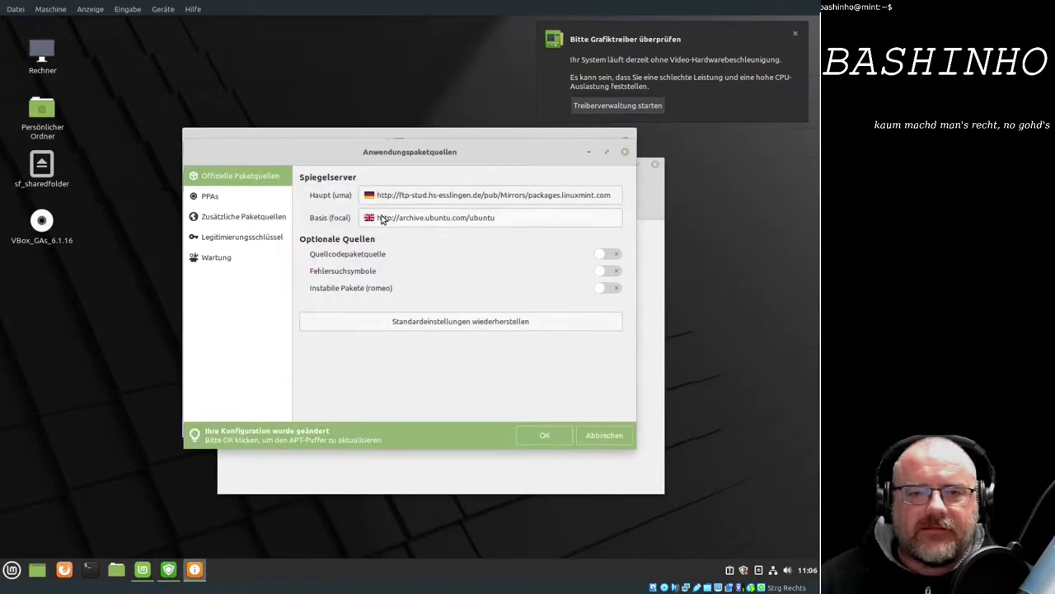
left_click(415, 216)
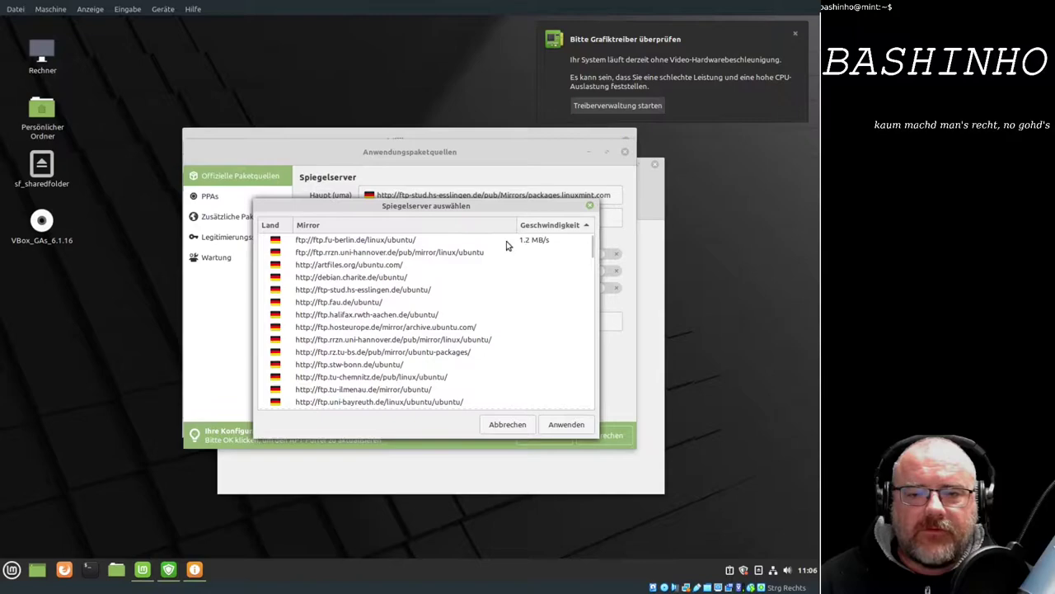
left_click_drag(419, 206, 454, 235)
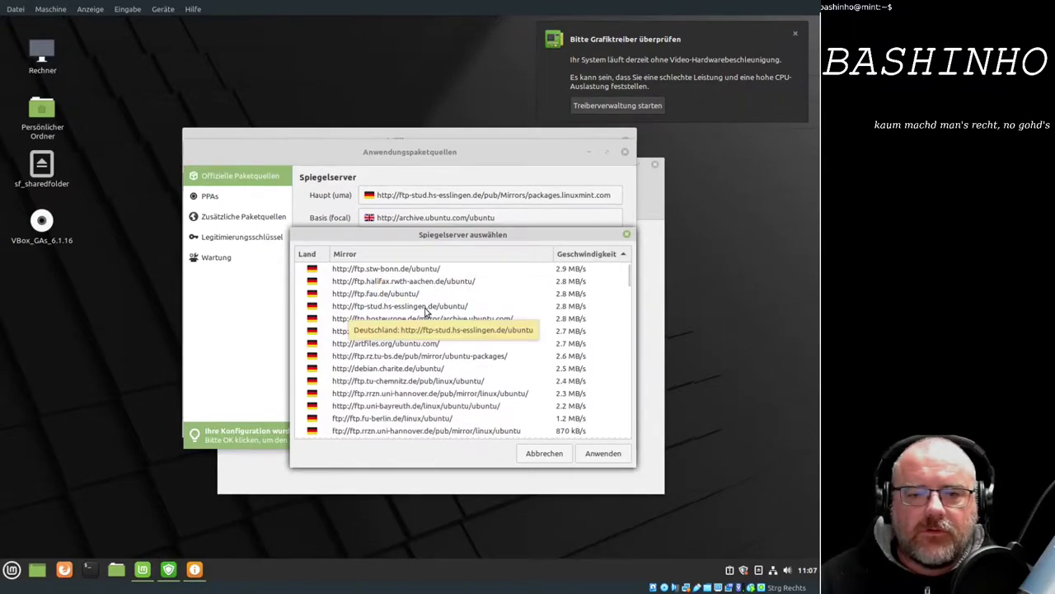
left_click(424, 308)
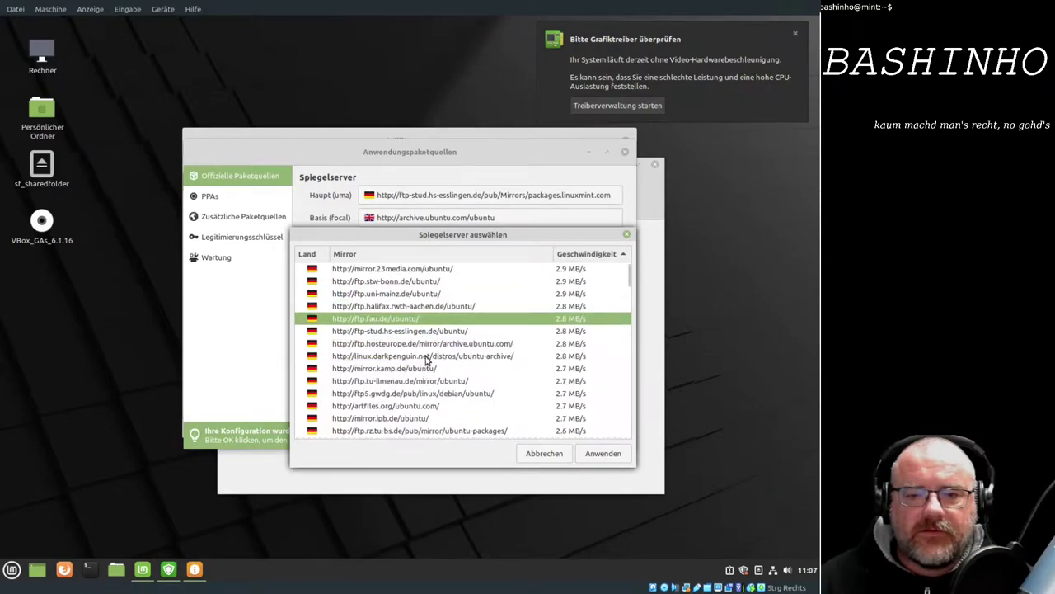
left_click(427, 332)
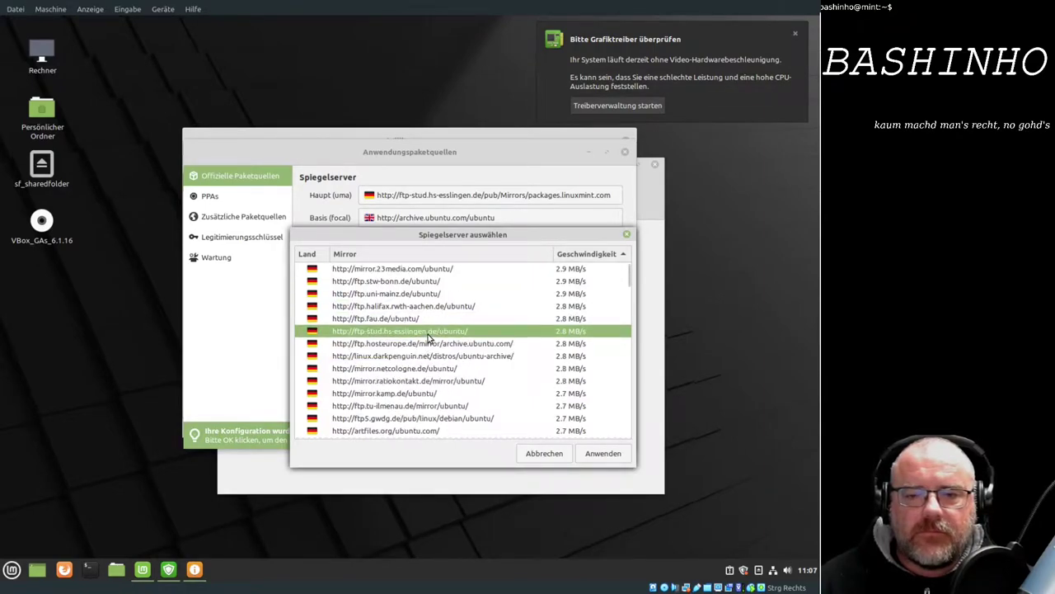
left_click(427, 269)
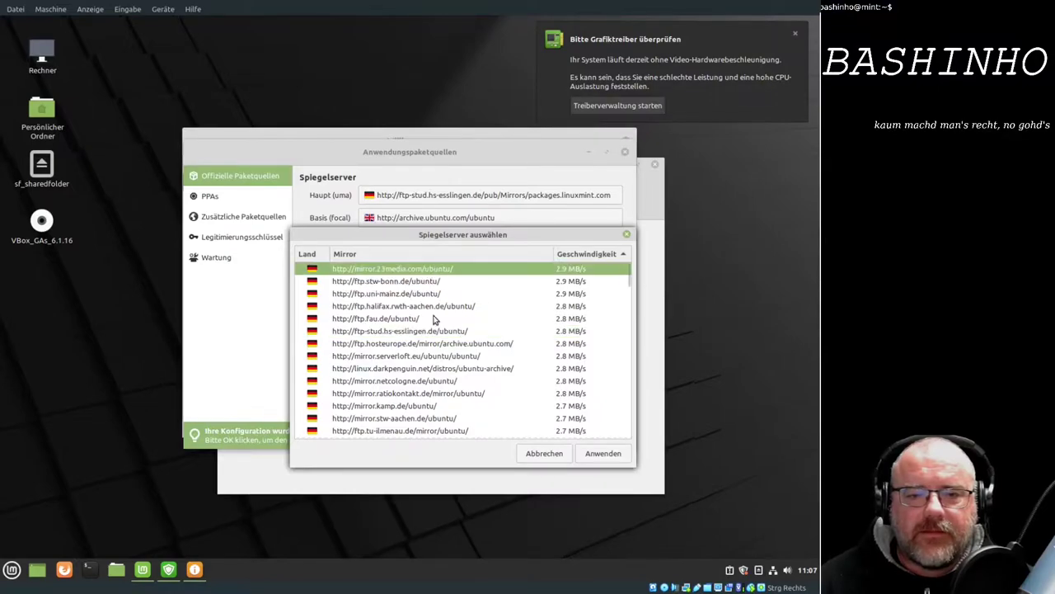
left_click(603, 455)
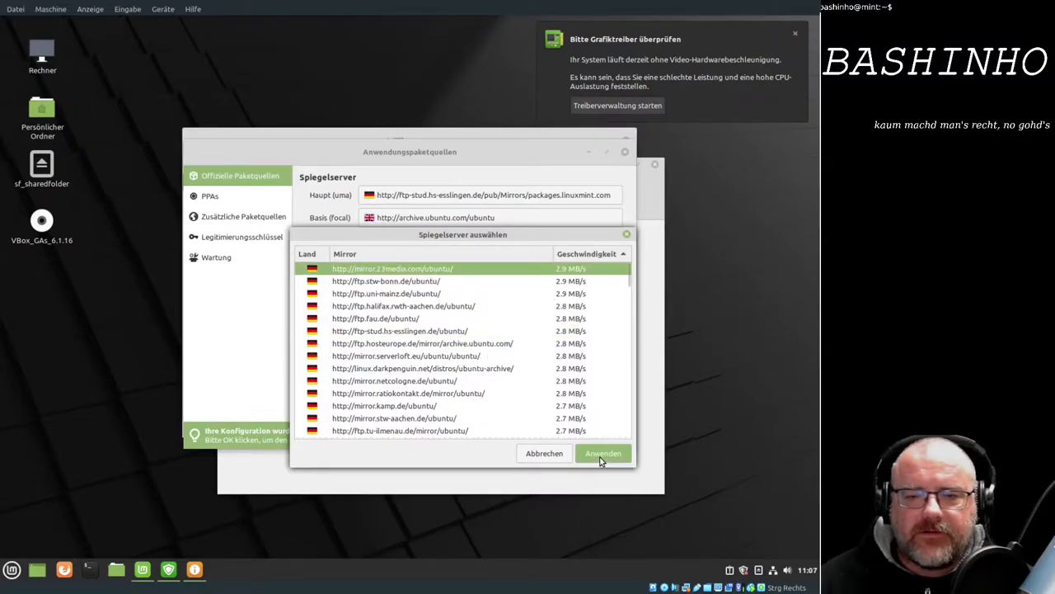
Confirm the changed package sources to refresh the APT cache, and close the Anwendungspaketquellen window.
left_click(556, 443)
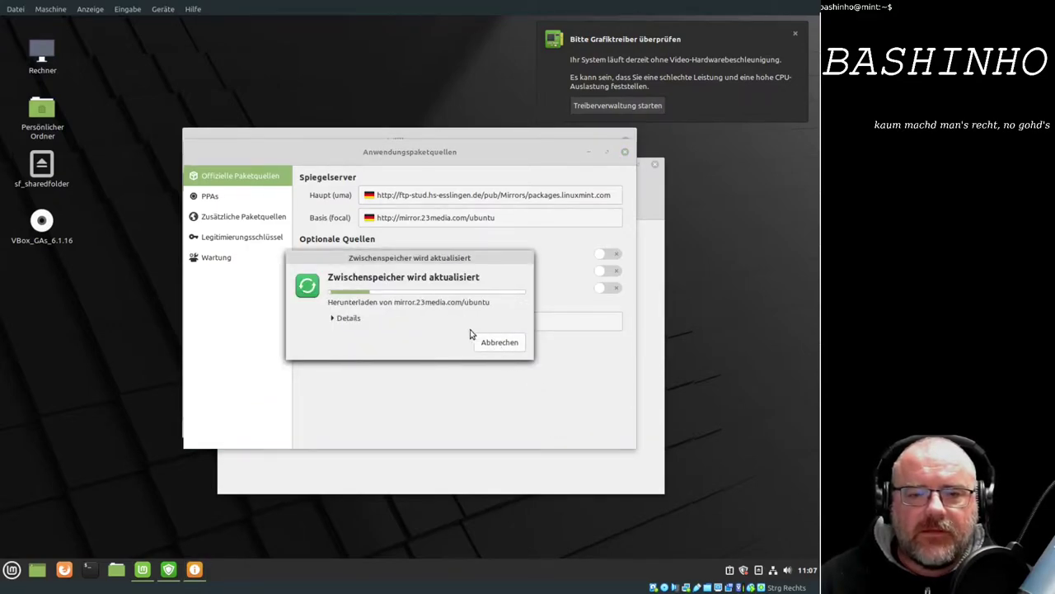
left_click_drag(414, 257, 414, 322)
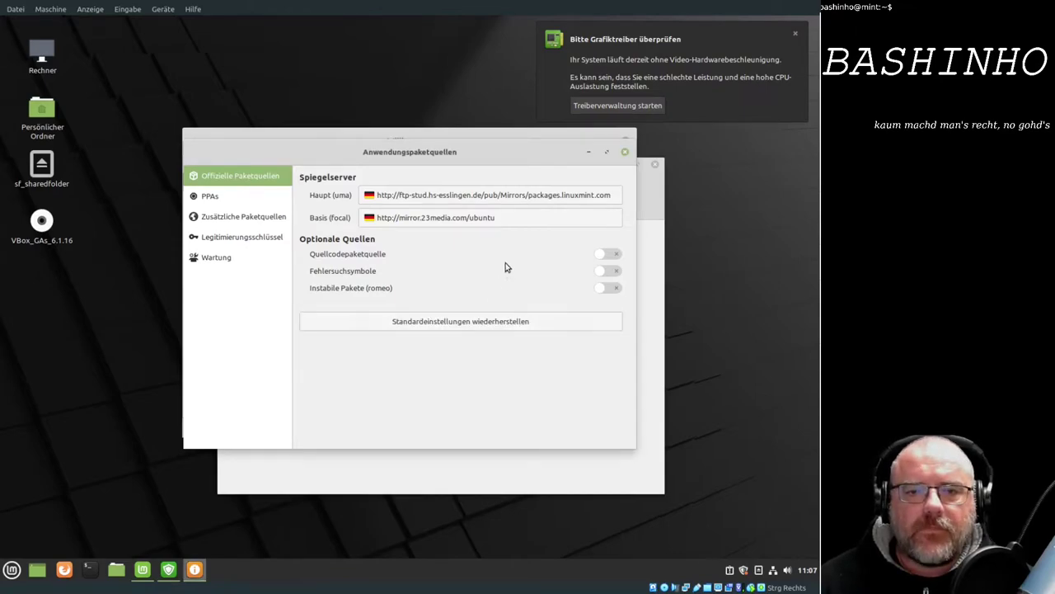
left_click(624, 153)
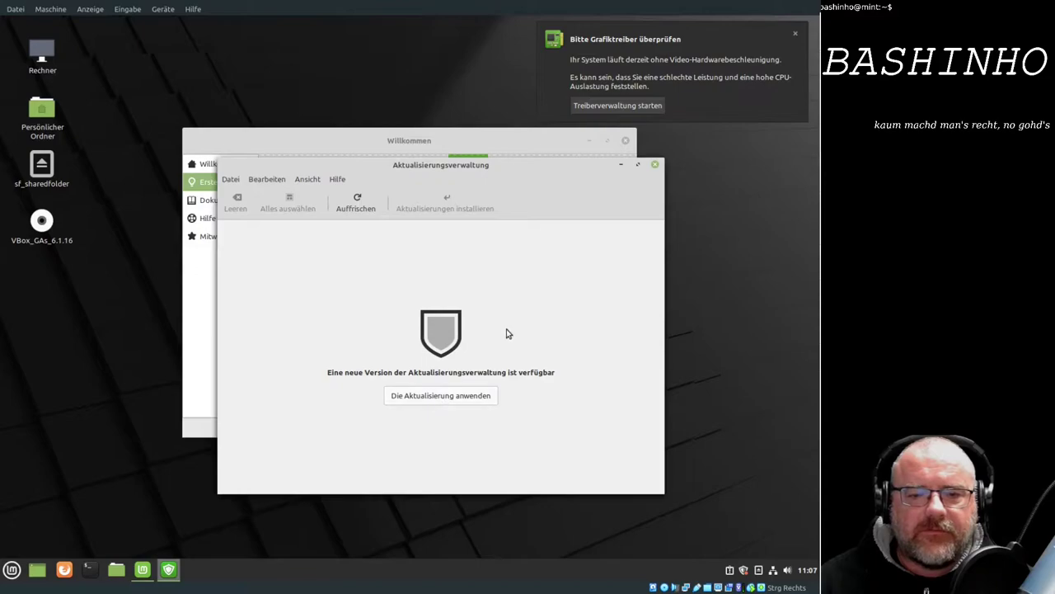
Apply the new version of the Aktualisierungsverwaltung, authenticating with the account password.
left_click(441, 395)
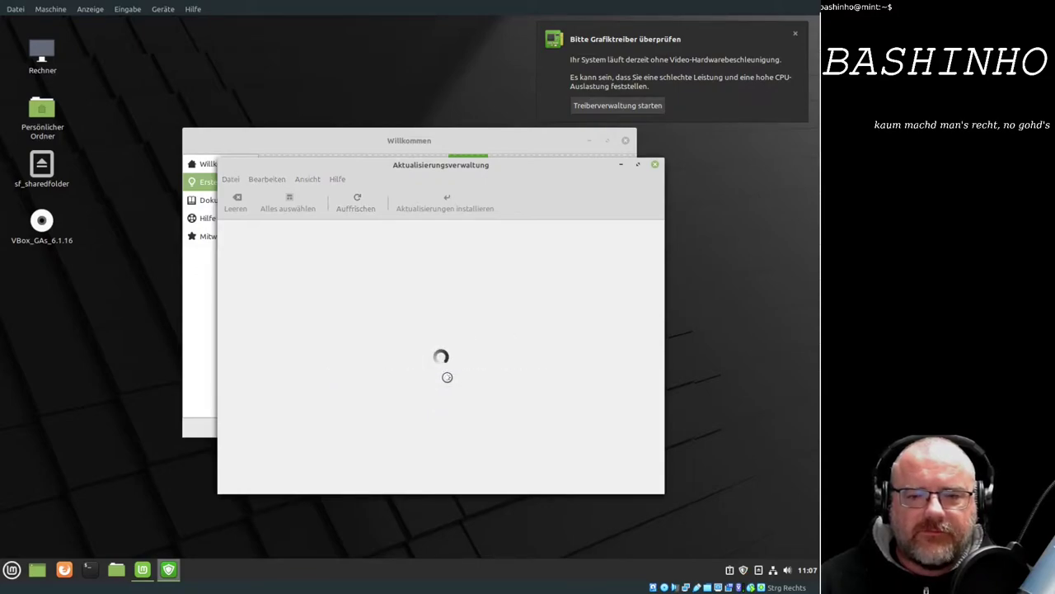
left_click(428, 400)
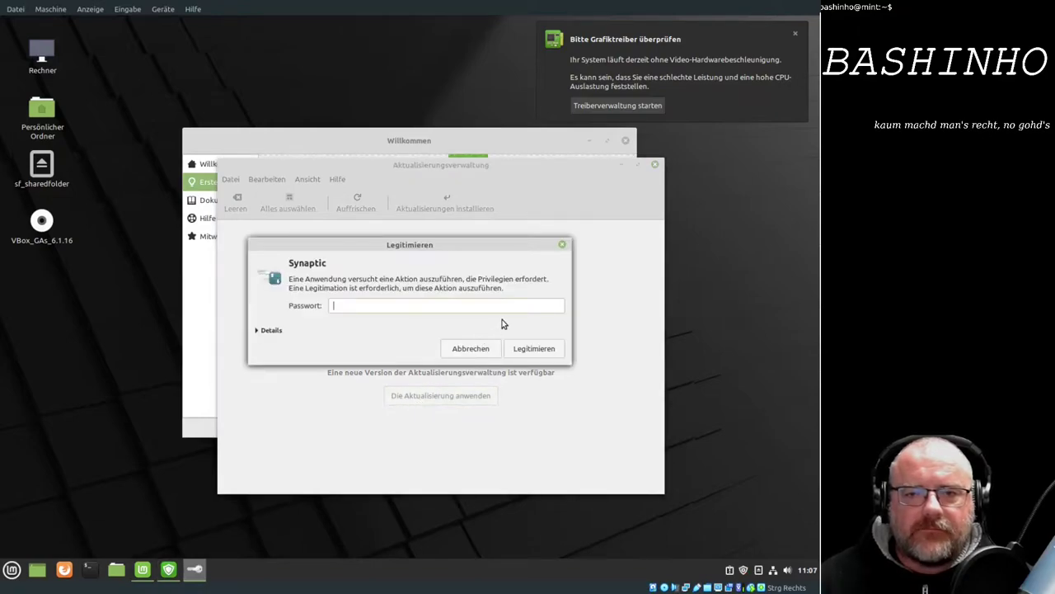
type("•")
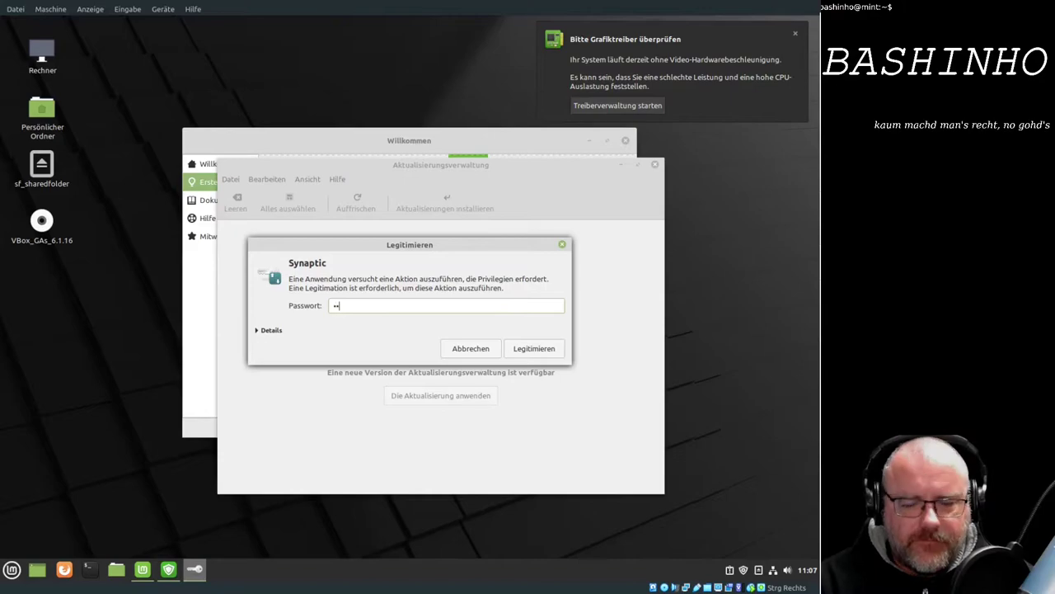
type("•••••••")
key("Return")
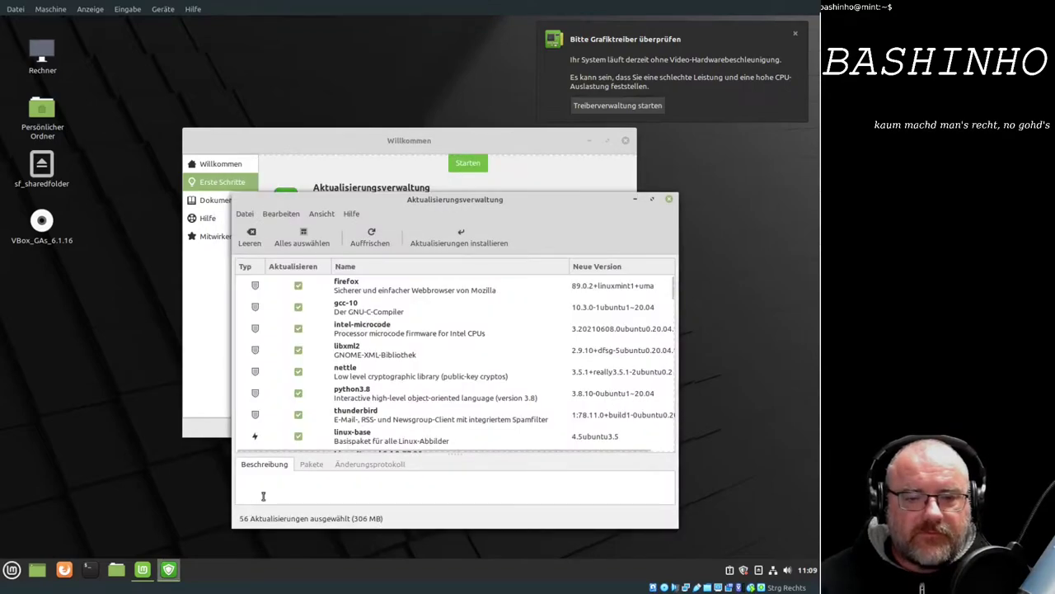
Review the list of pending updates, reading the descriptions of firefox, thunderbird and Linux-Kernel 5.4.0-77.86.
left_click(414, 289)
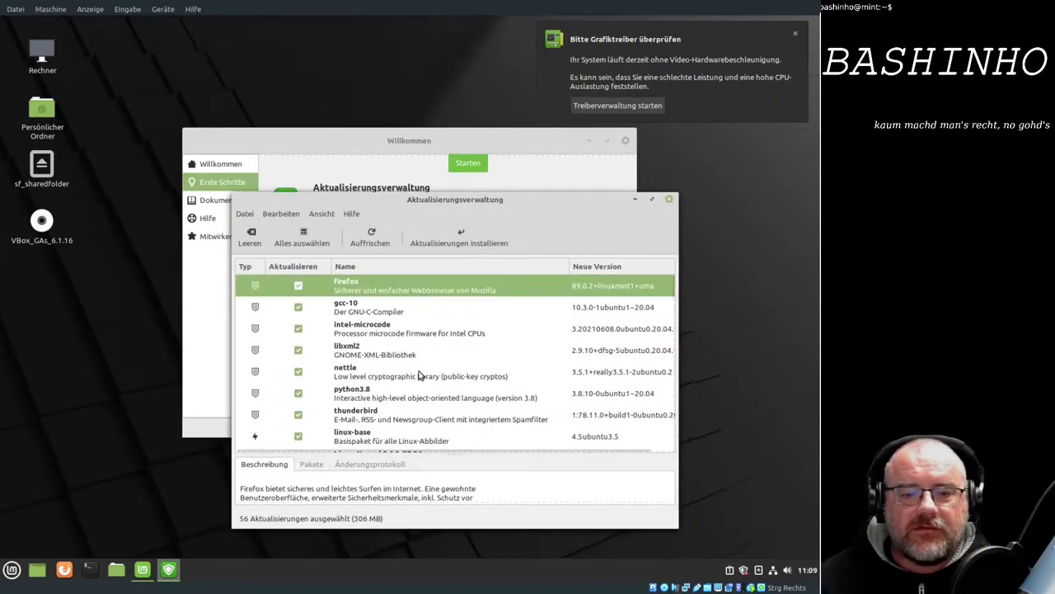
left_click(401, 416)
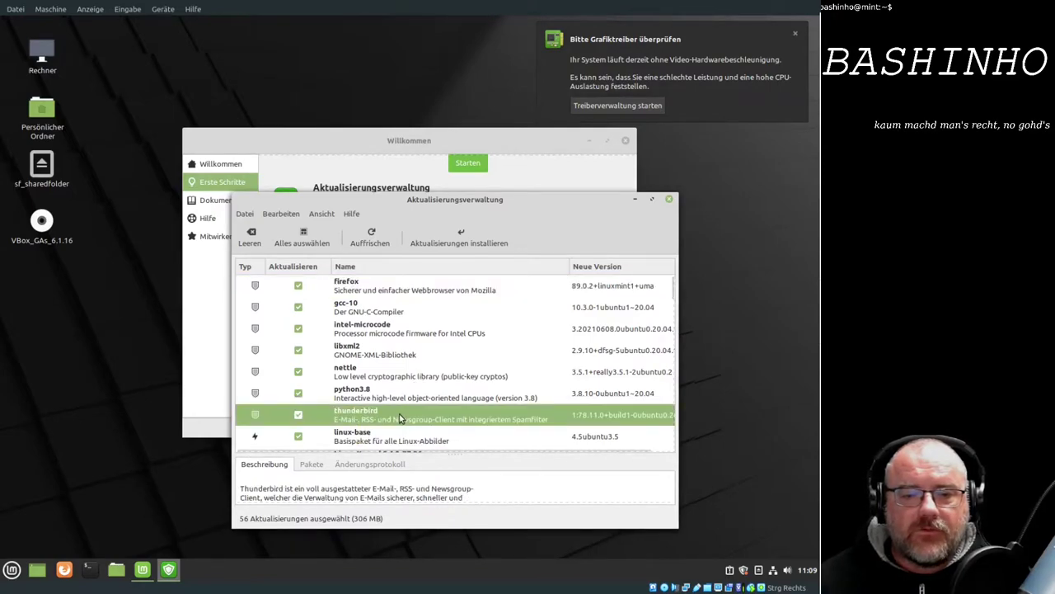
scroll(400, 419, "down", 5)
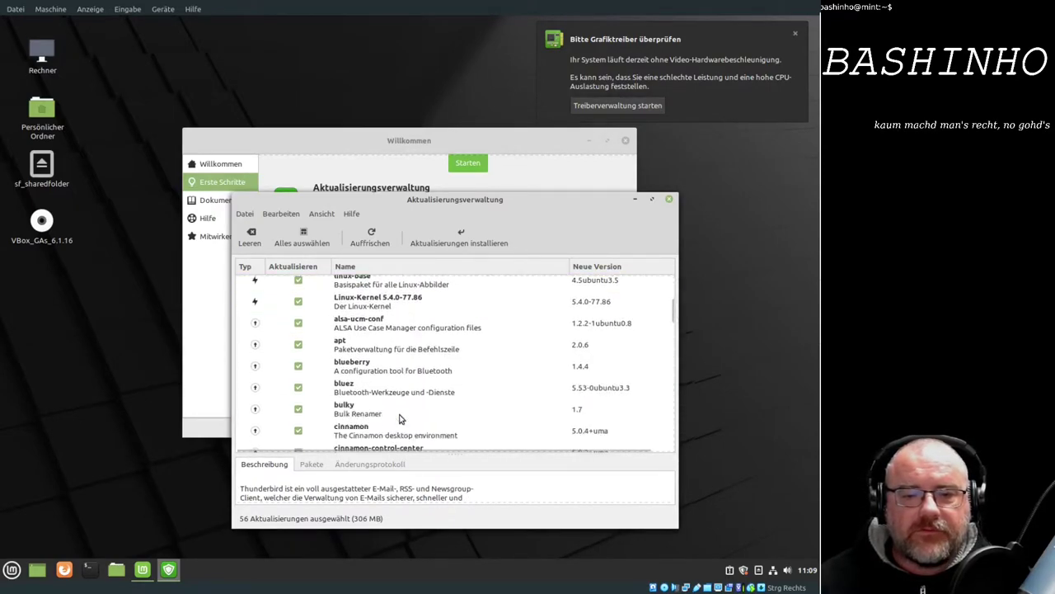
left_click(373, 304)
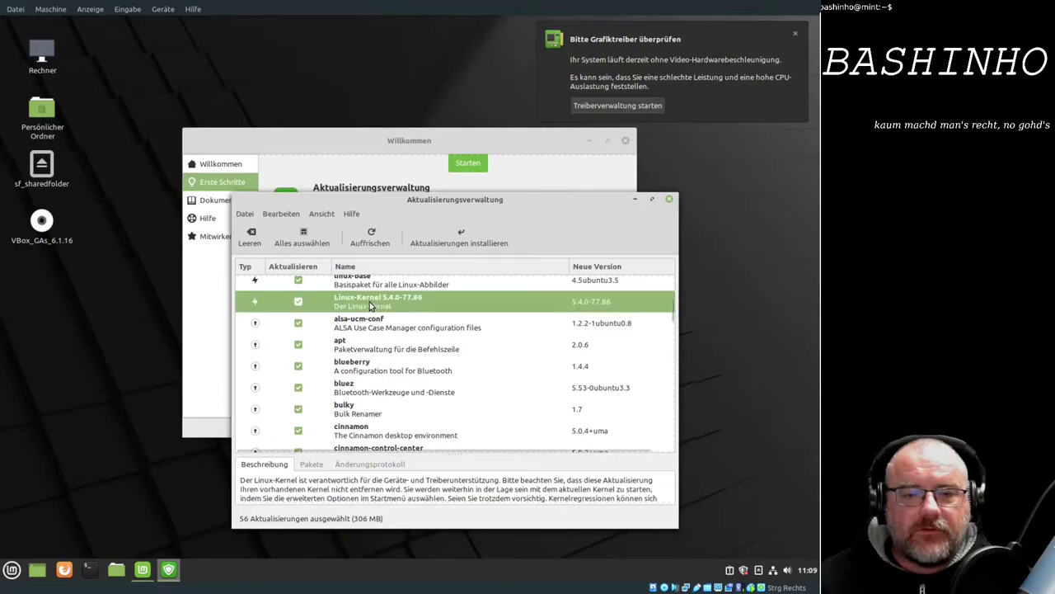
scroll(383, 396, "down", 1)
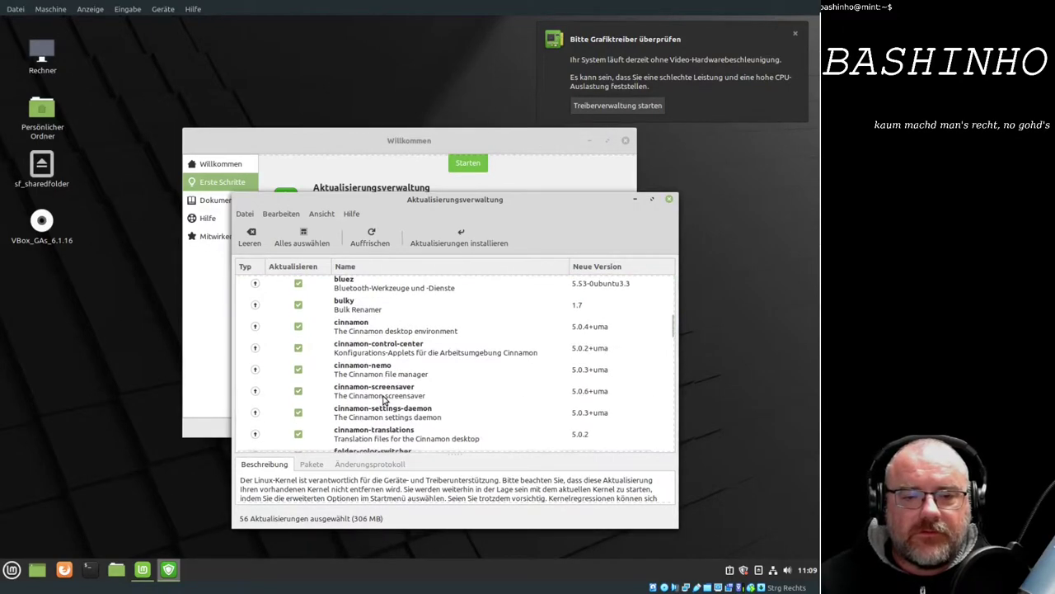
scroll(384, 400, "down", 8)
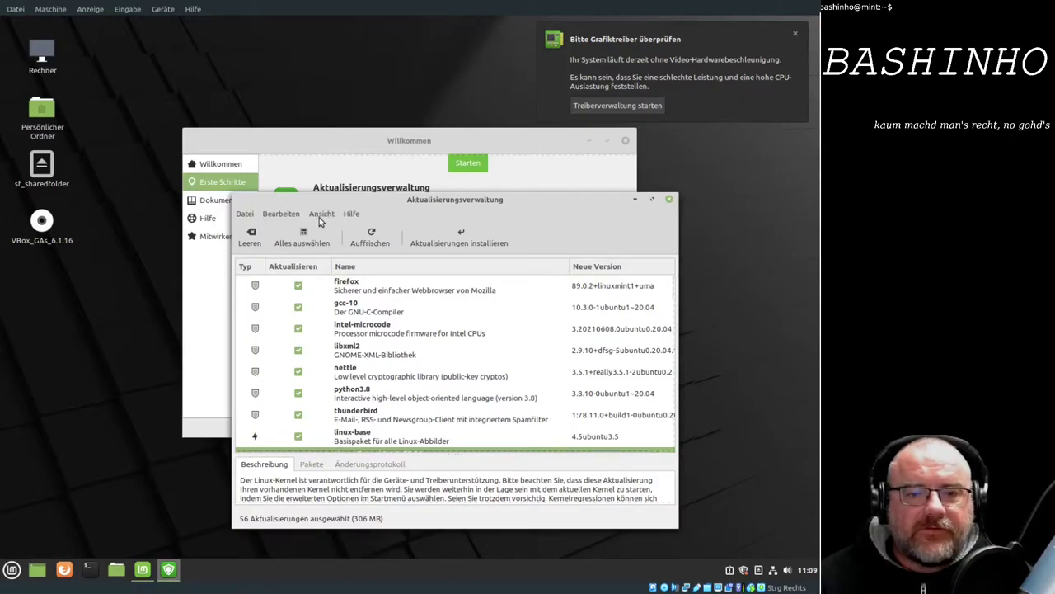
Turn on automatic application of package updates in the Aktualisierungsverwaltung's automation settings, authenticating with the account password.
left_click(282, 216)
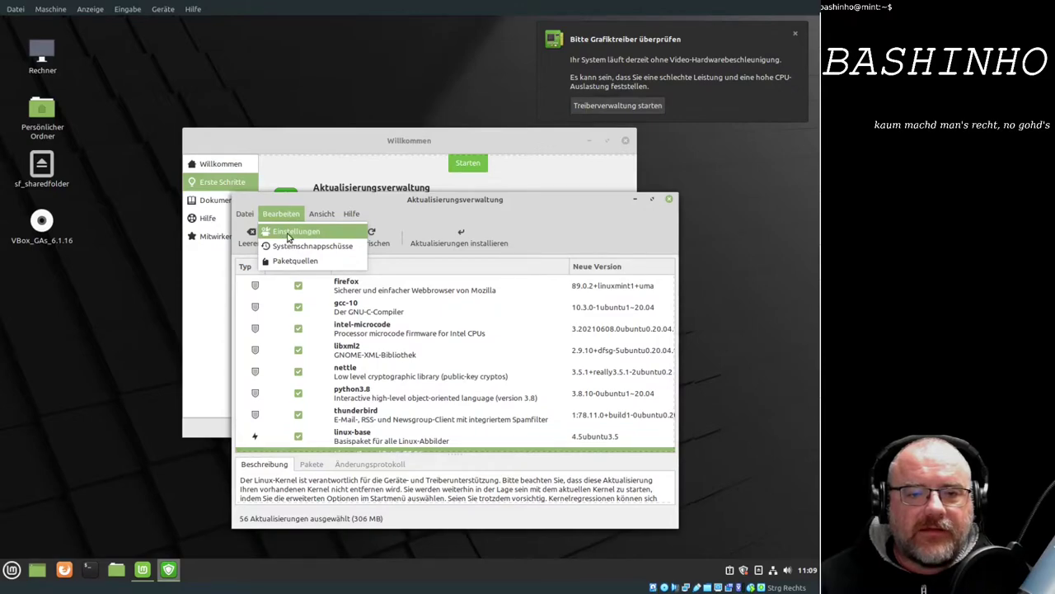
left_click(289, 233)
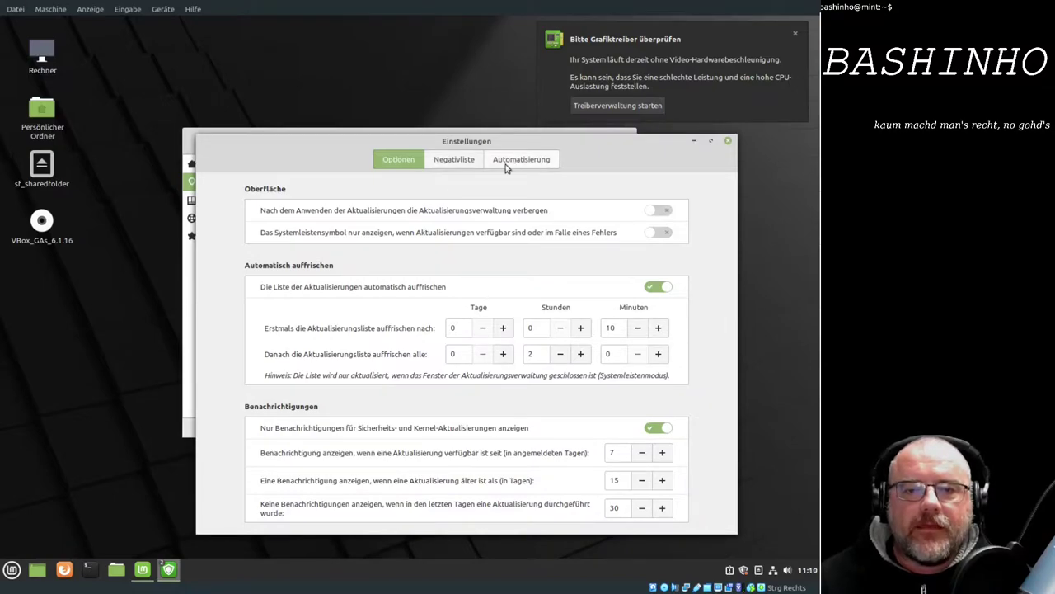
left_click(466, 164)
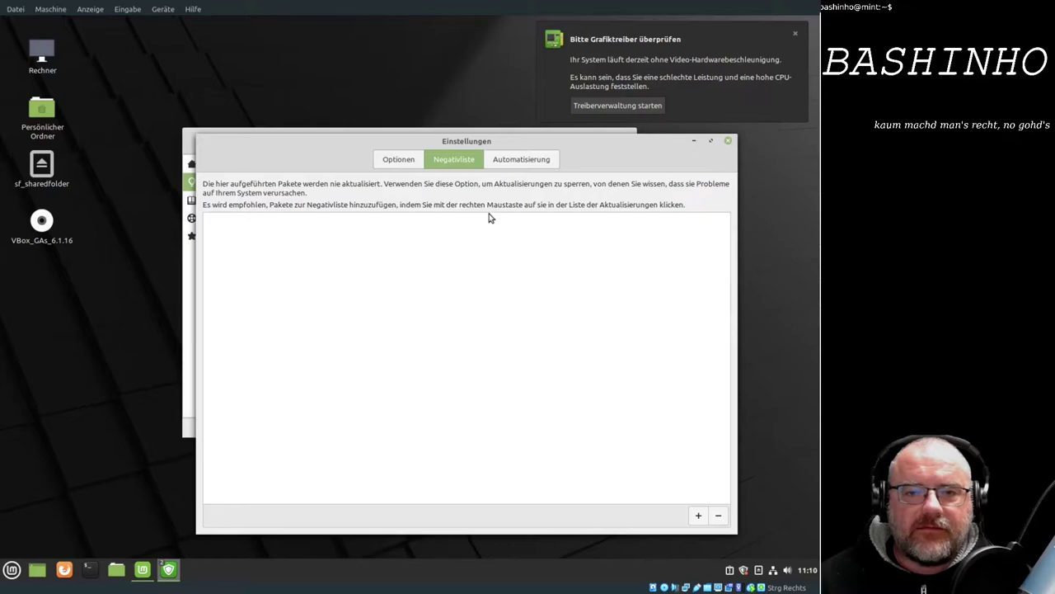
left_click(522, 160)
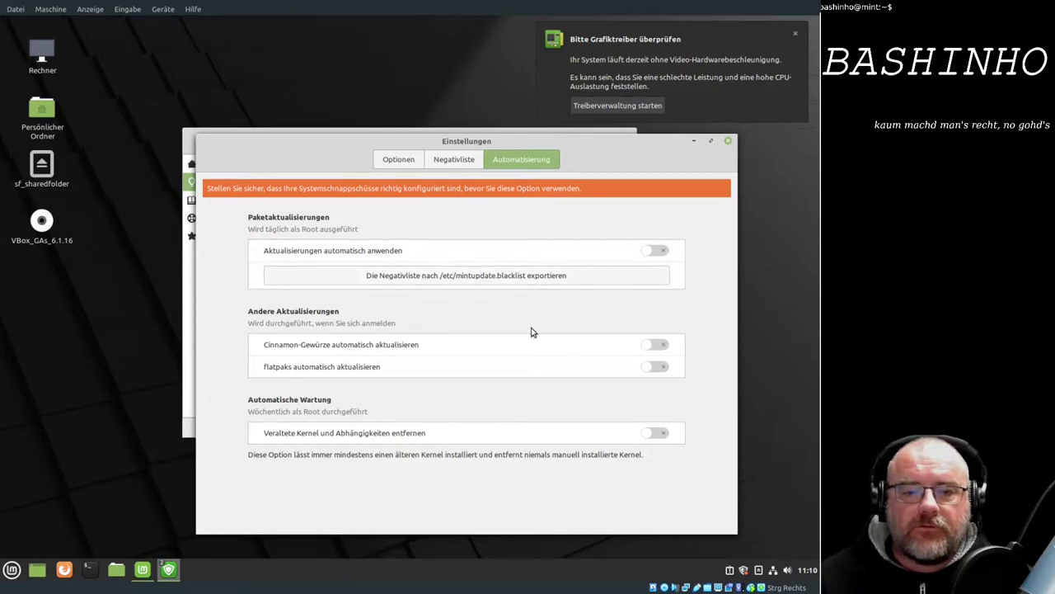
left_click(664, 255)
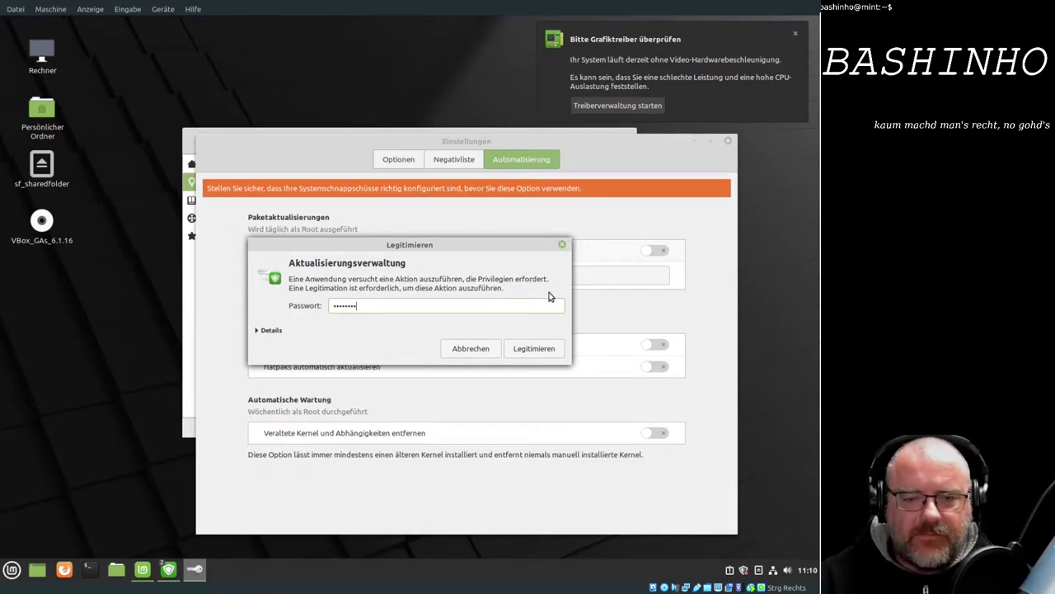
key("Return")
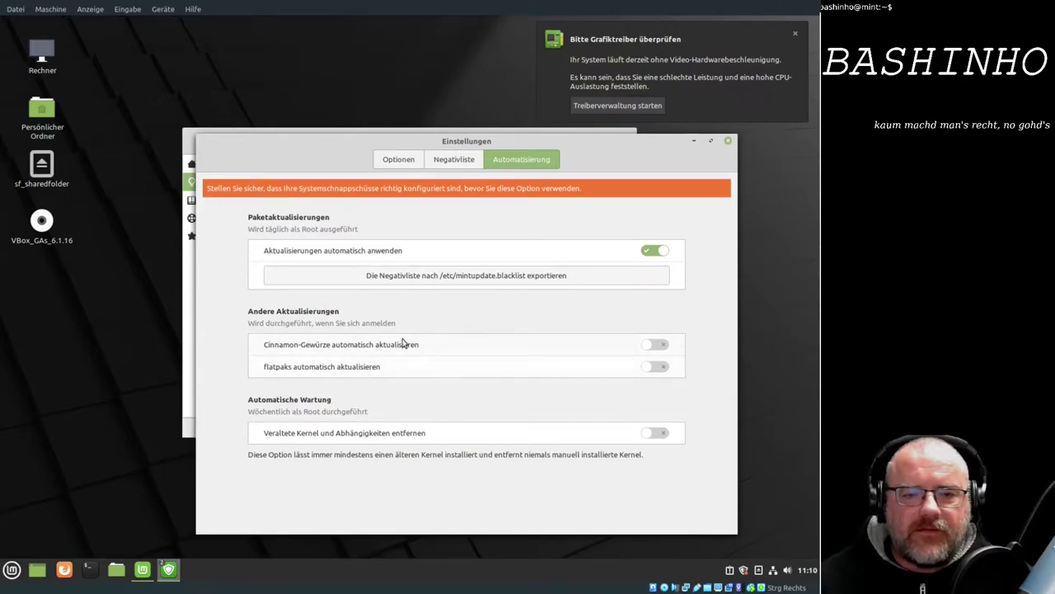
Enable automatic updates of Cinnamon-Gewürze and flatpaks and removal of obsolete kernels and dependencies, and close the settings and the Aktualisierungsverwaltung.
left_click(662, 347)
left_click(653, 368)
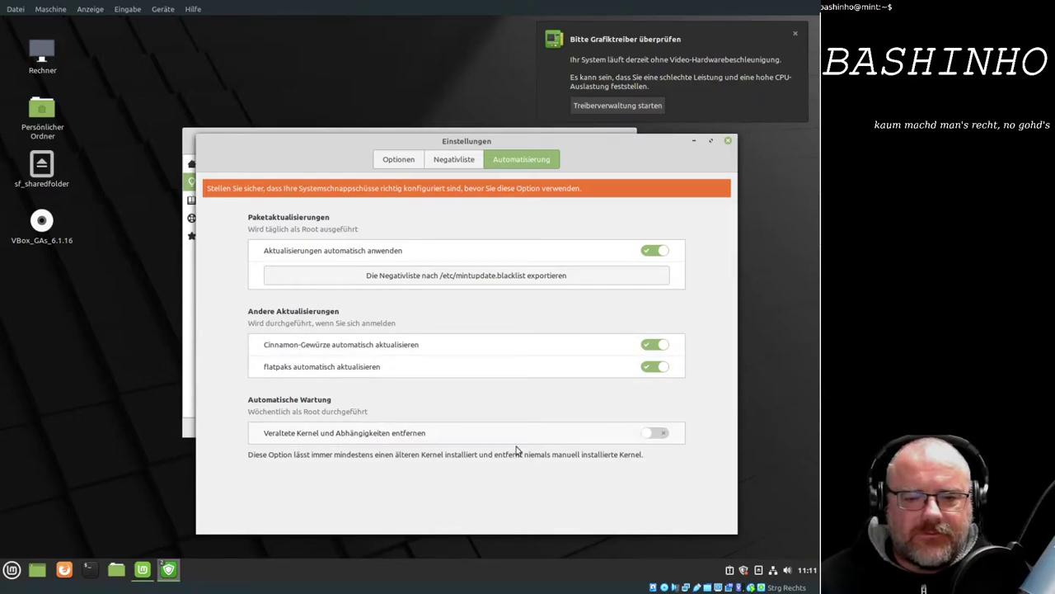
left_click(664, 435)
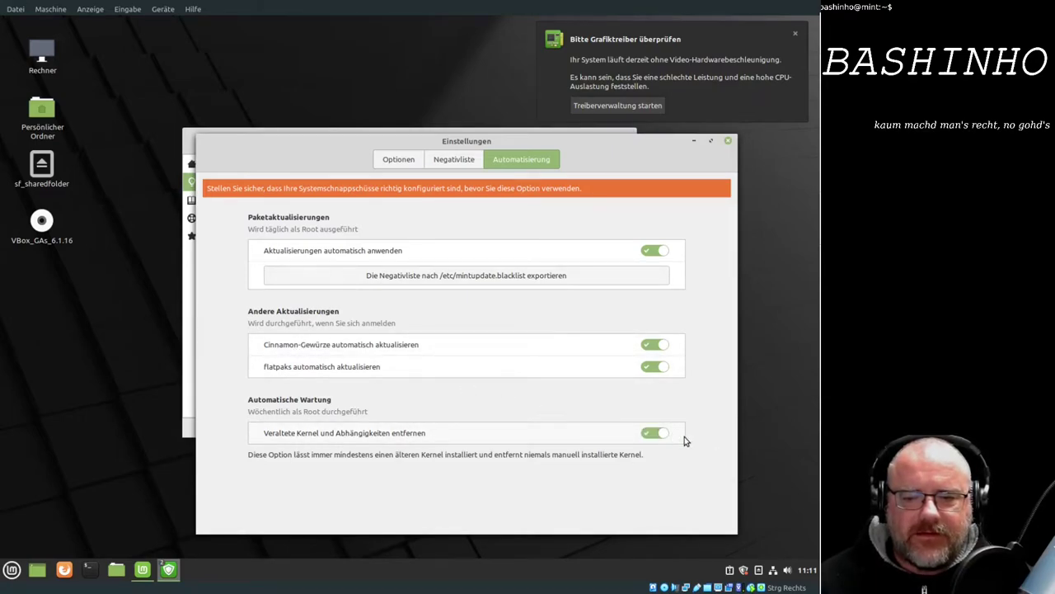
left_click(658, 434)
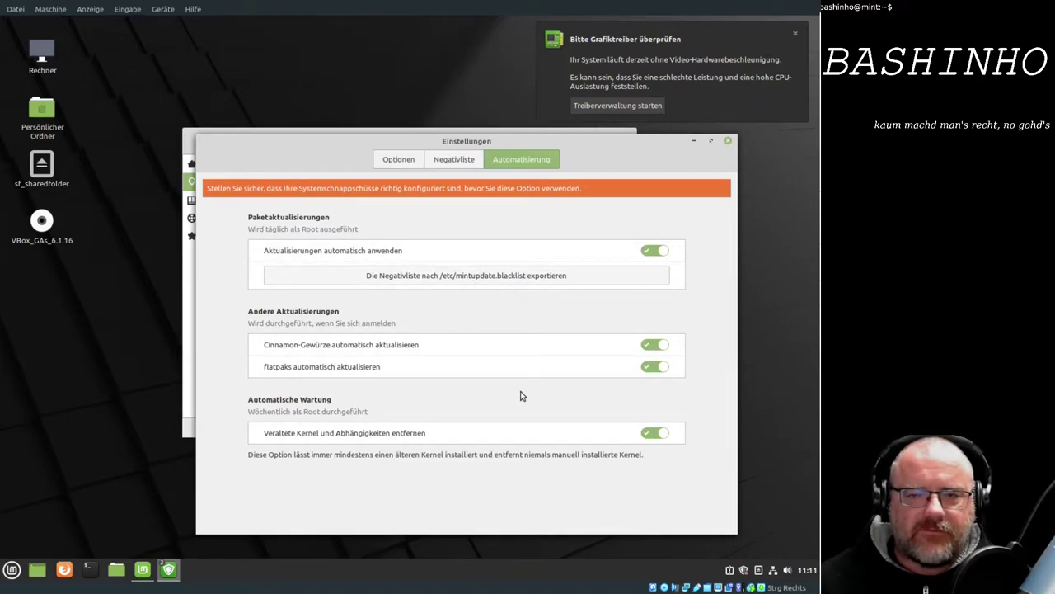
left_click(729, 143)
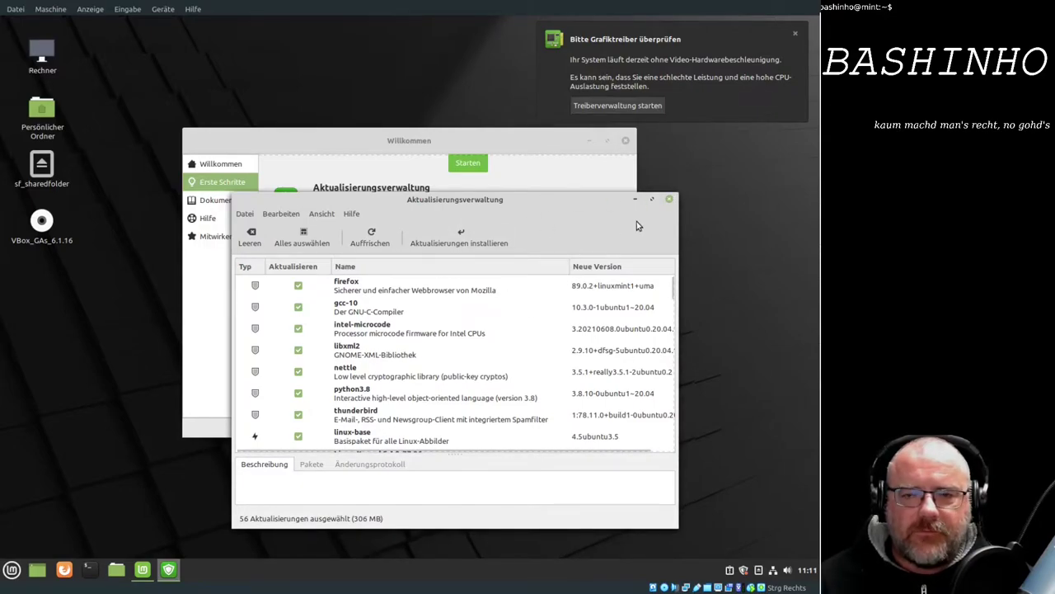
left_click(670, 200)
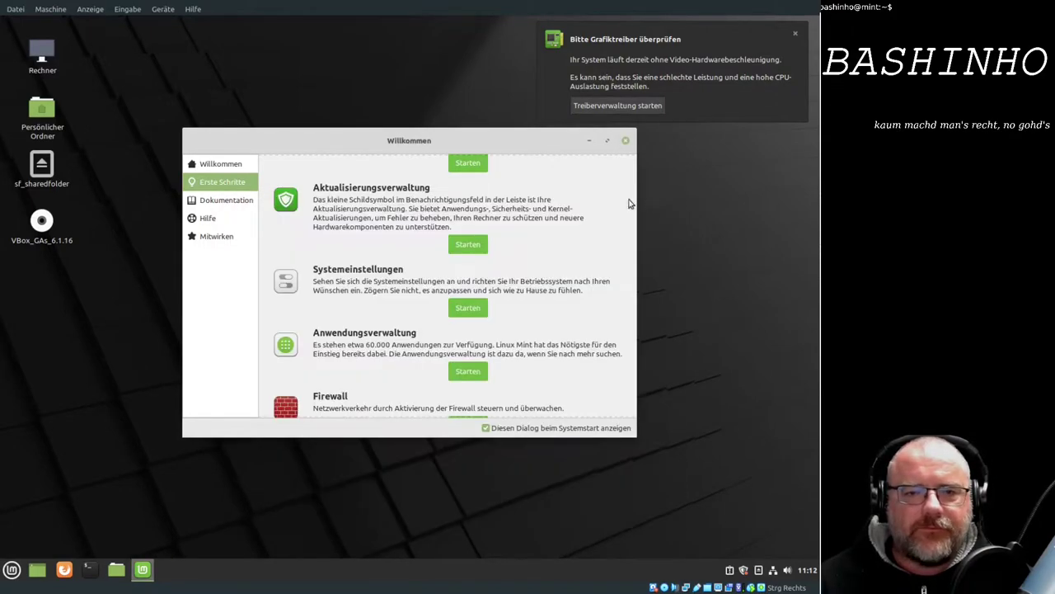
In the Bildschirmschoner system settings, turn off locking the computer both on suspend and after the screensaver starts.
left_click(466, 308)
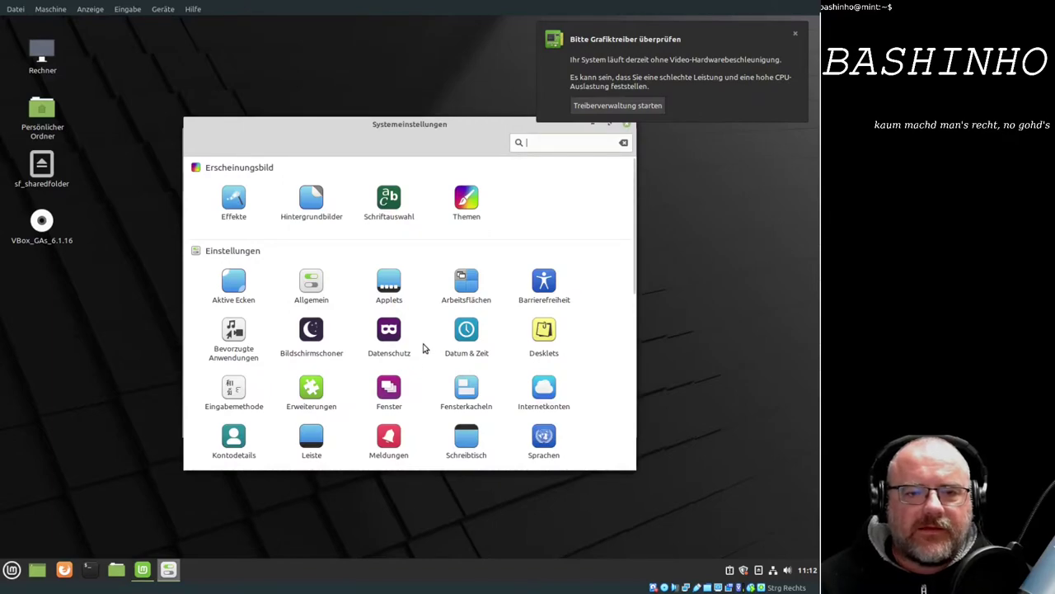
left_click(318, 338)
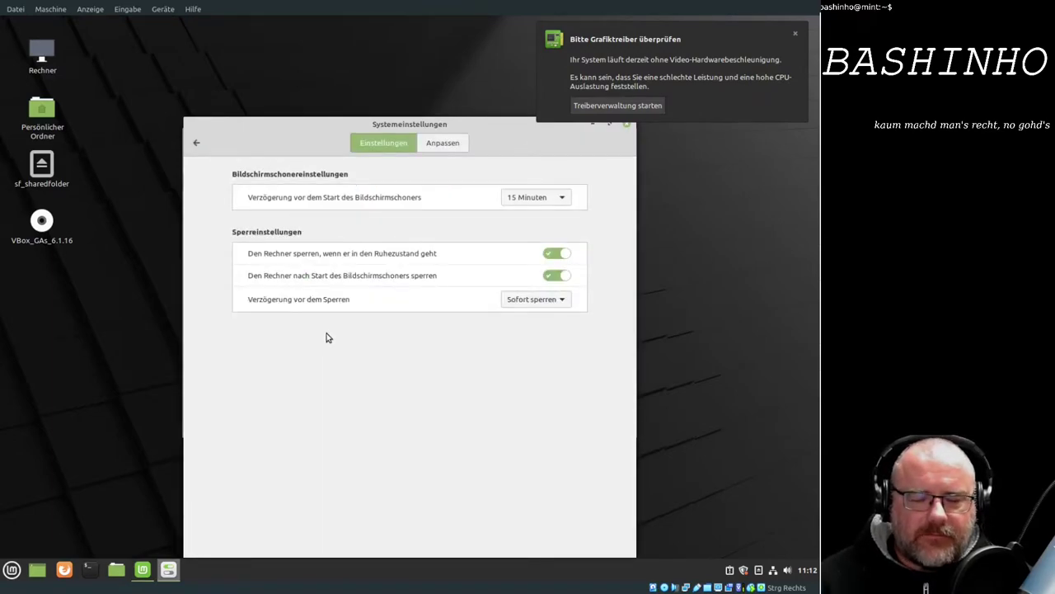
left_click(557, 254)
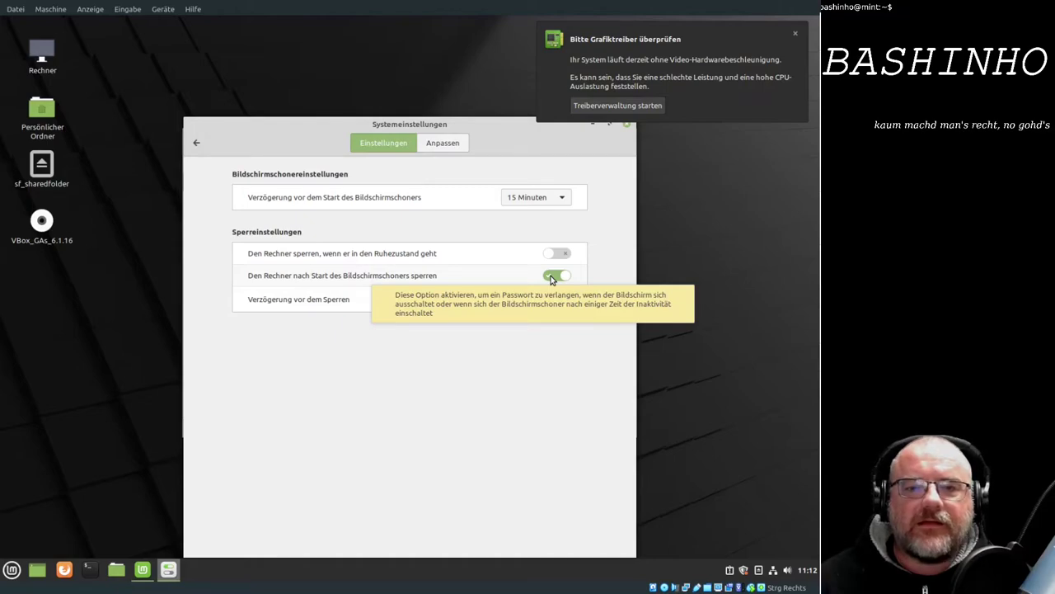
left_click(554, 277)
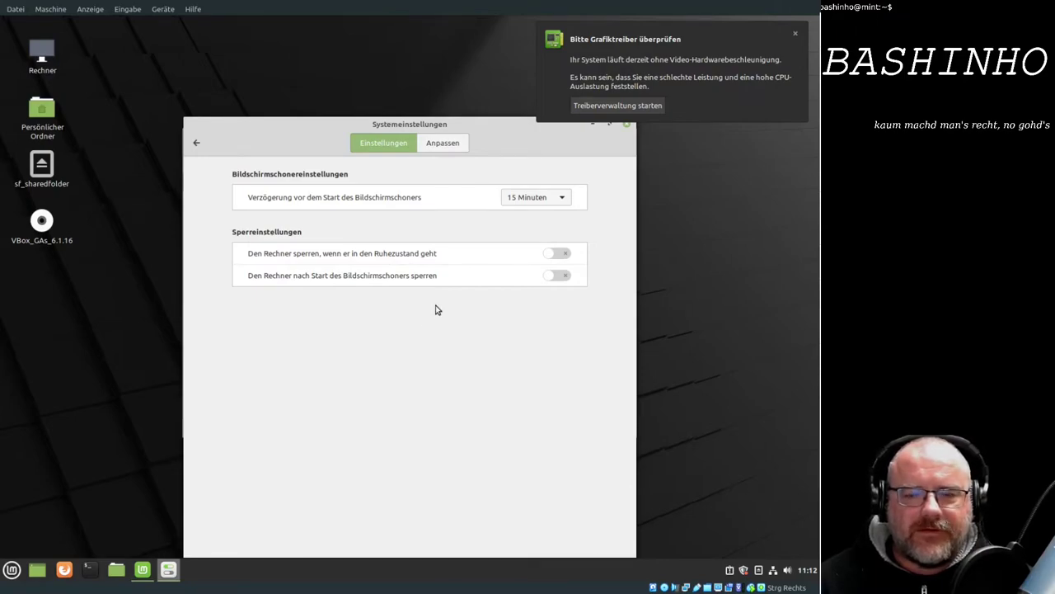
Set the delay before the screensaver starts to 1 Stunde and close the Systemeinstellungen.
left_click(552, 201)
left_click(536, 246)
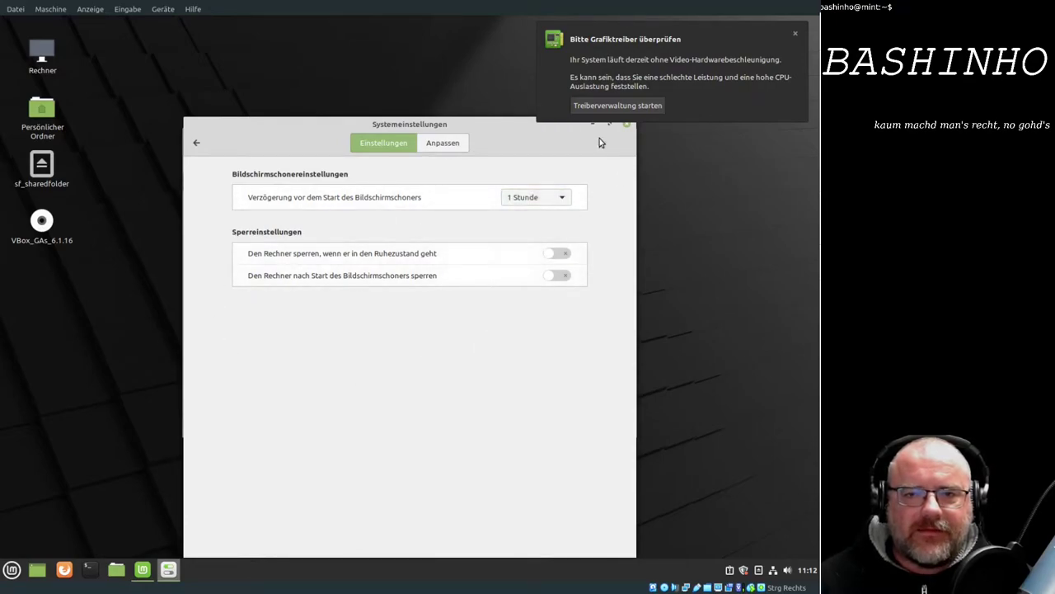
left_click_drag(516, 128, 438, 128)
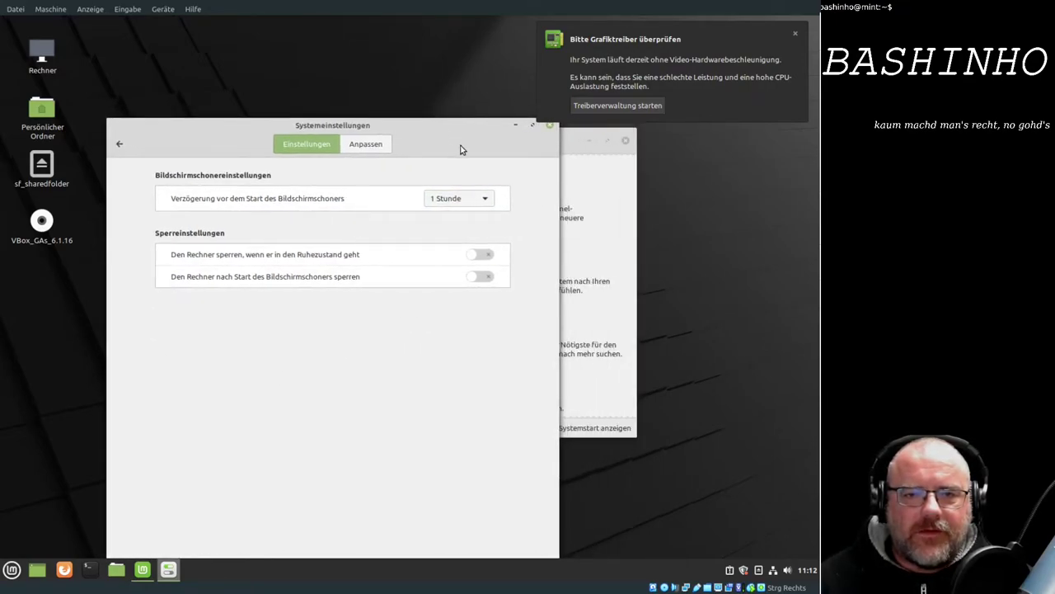
left_click(550, 125)
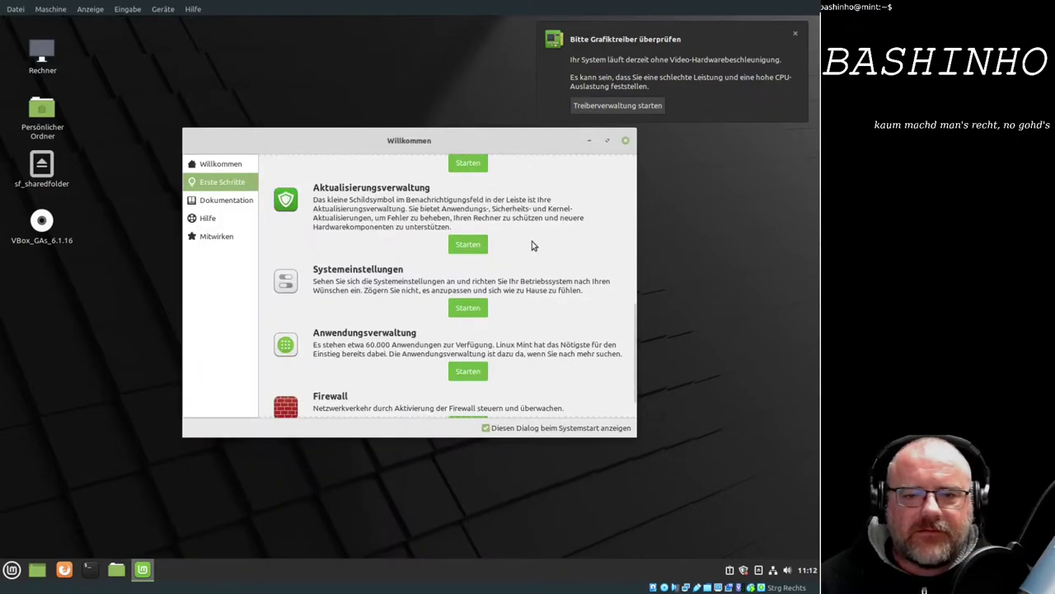
Reopen the Systemeinstellungen, search for "spra" and open the Sprachen settings.
scroll(438, 313, "down", 1)
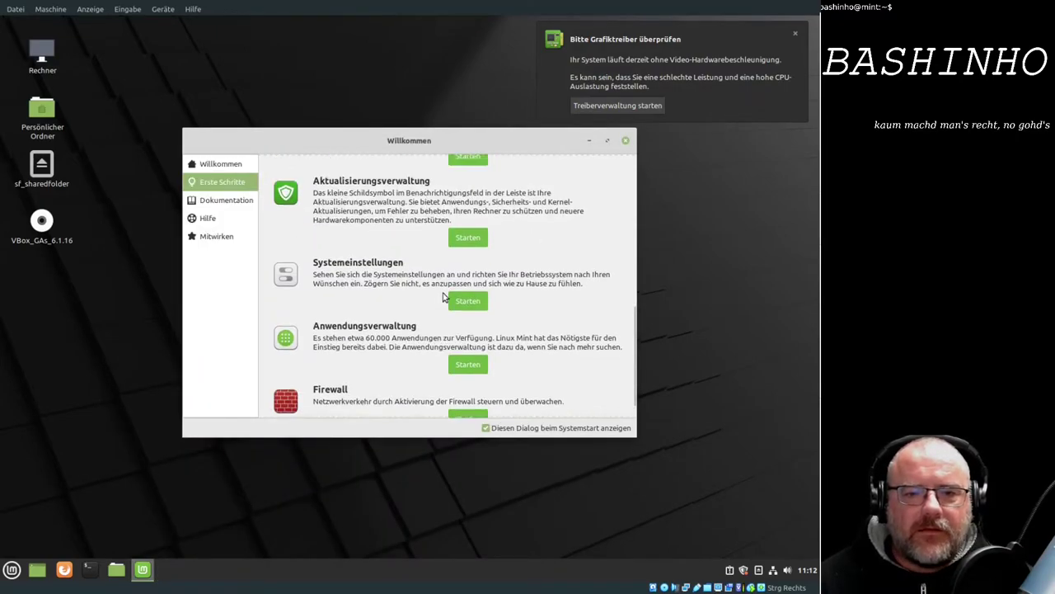
left_click(464, 301)
scroll(436, 283, "down", 6)
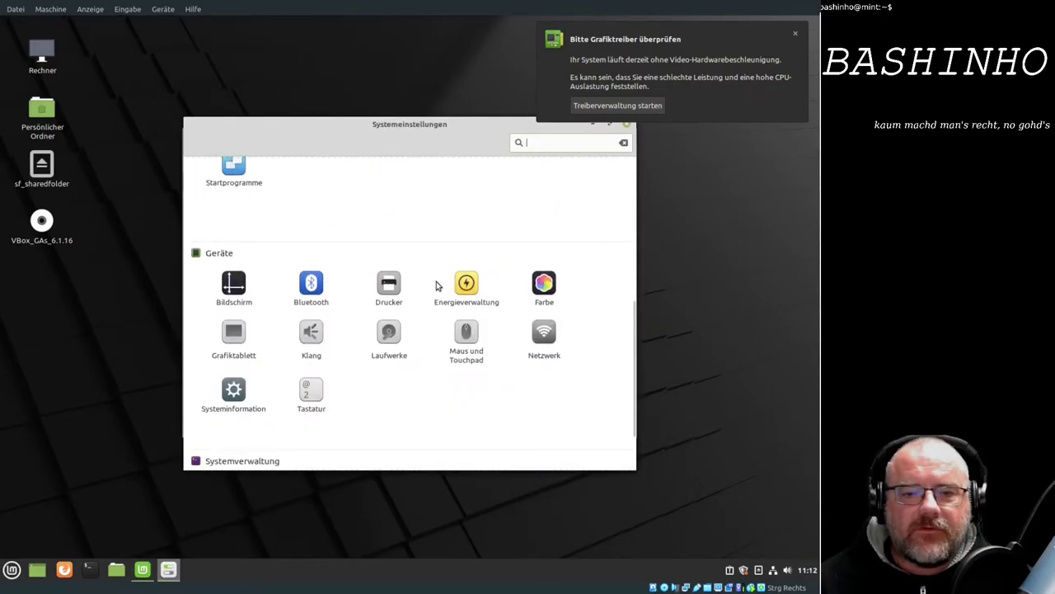
scroll(436, 285, "up", 3)
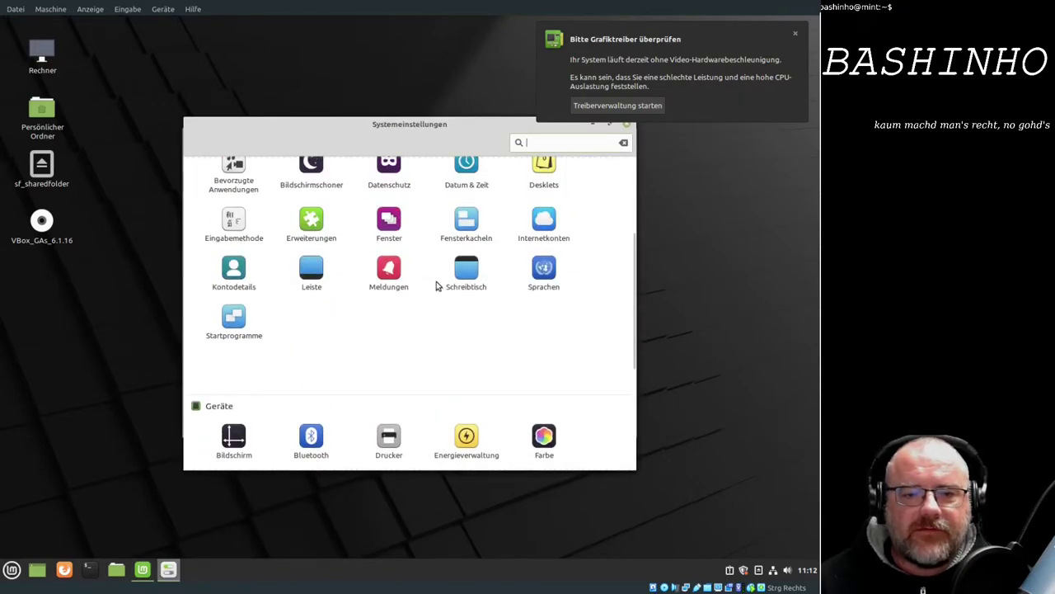
scroll(437, 285, "up", 3)
scroll(437, 285, "up", 1)
scroll(437, 285, "down", 3)
scroll(437, 285, "up", 2)
scroll(437, 285, "down", 2)
scroll(437, 285, "down", 5)
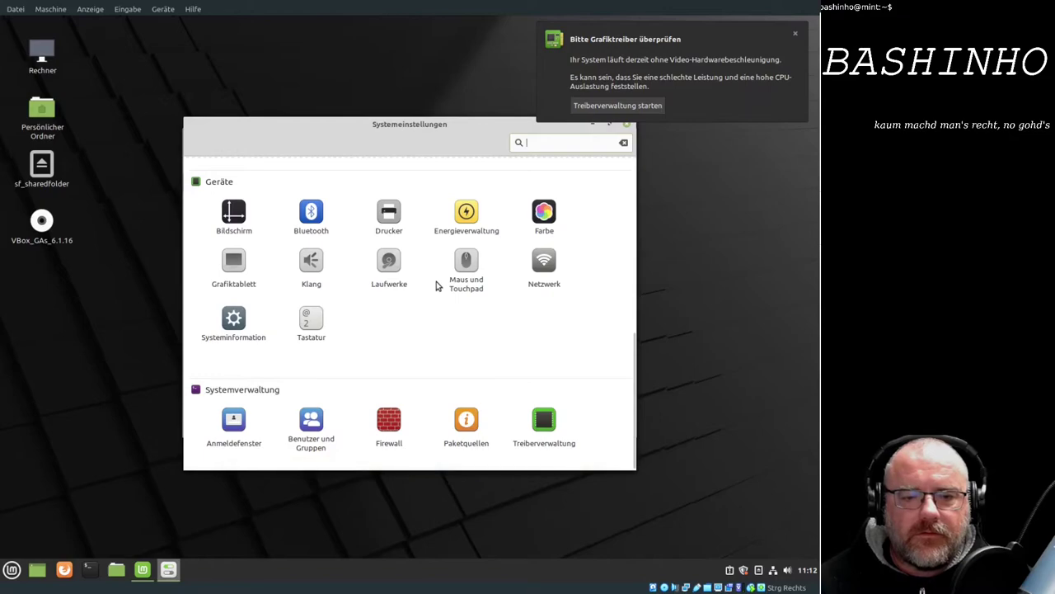
type("s")
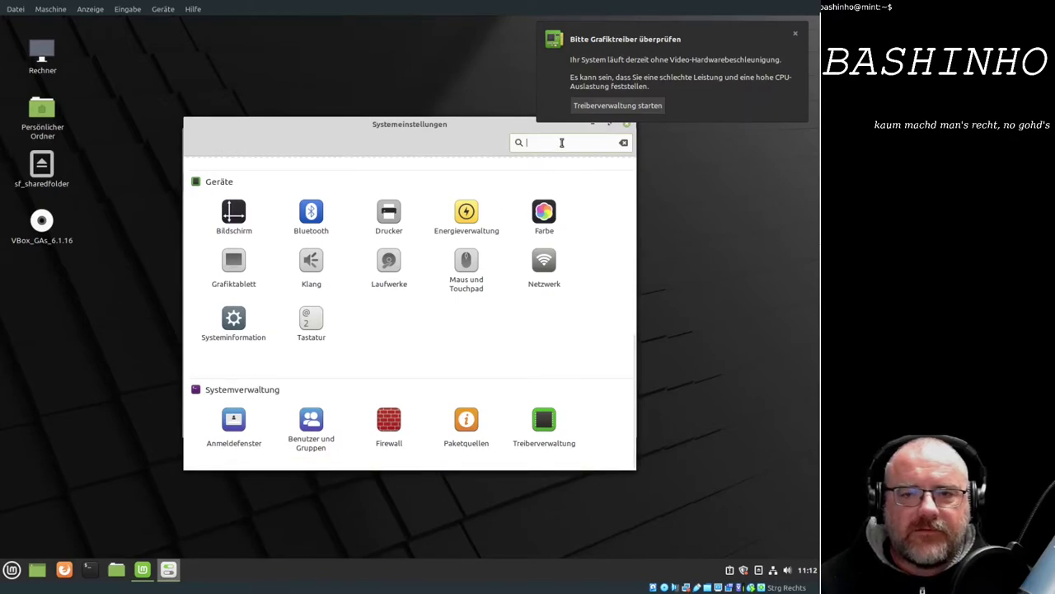
type("pra")
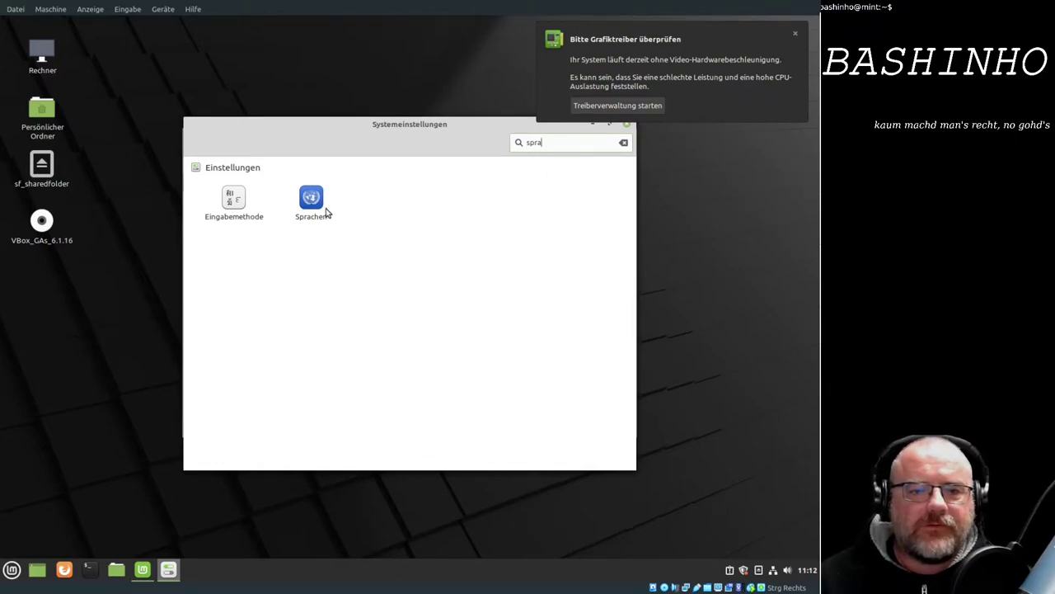
left_click(313, 202)
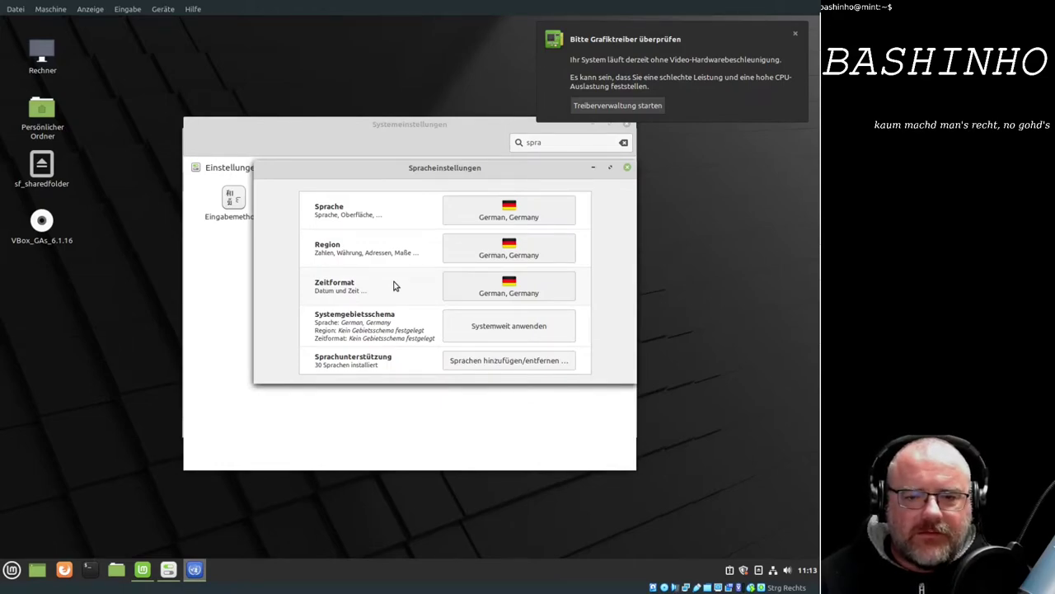
Open the management of installed languages for adding or removing them, authenticating with the account password.
left_click(461, 367)
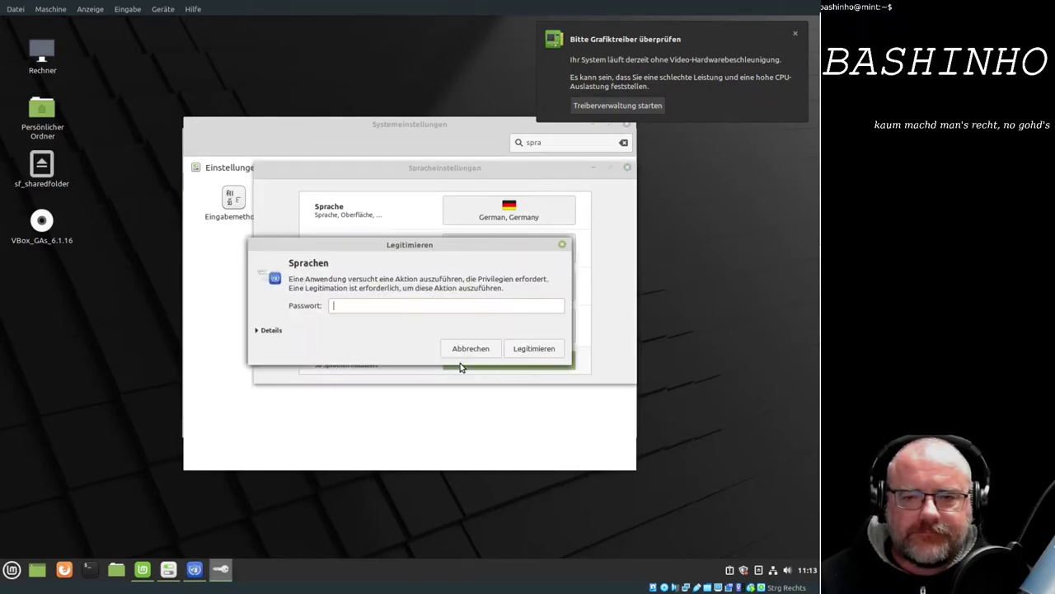
type("•••••")
key("Return")
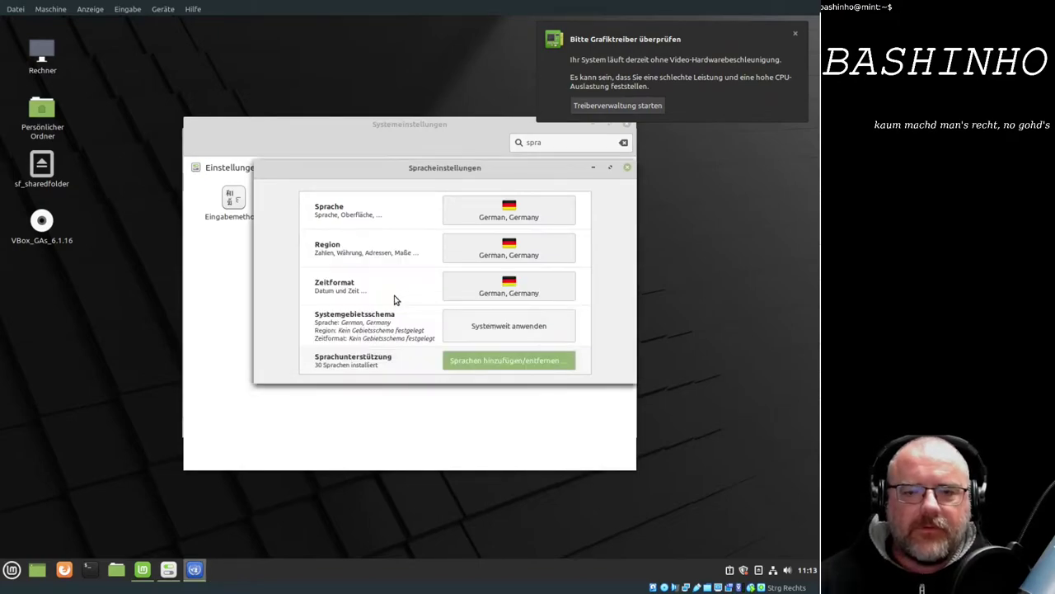
Install the missing language packs for German, Germany, accepting the removal of hunspell-de-de-frami.
scroll(351, 348, "down", 5)
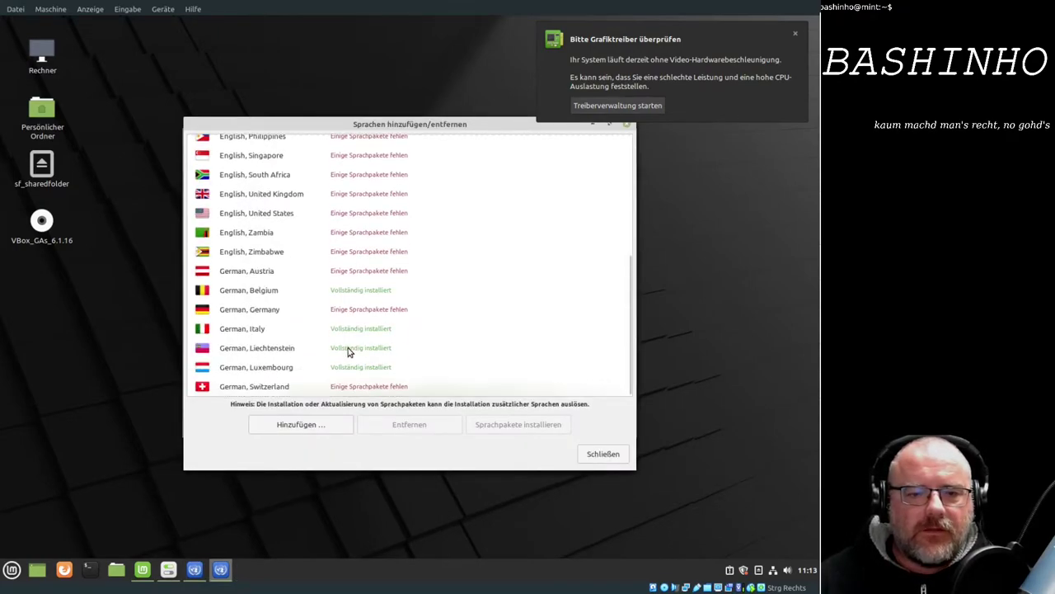
left_click(353, 313)
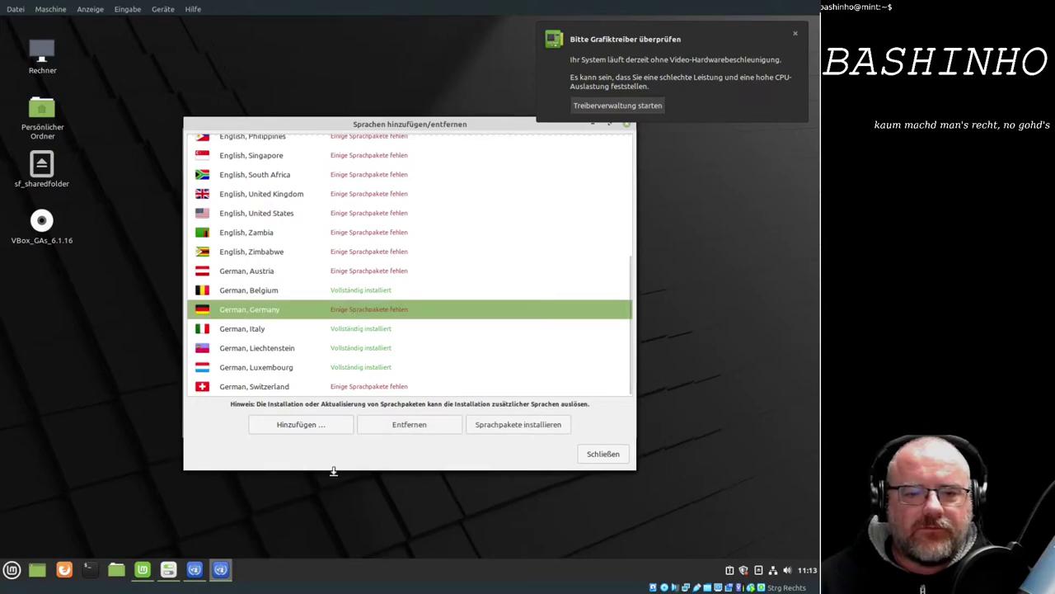
left_click(548, 427)
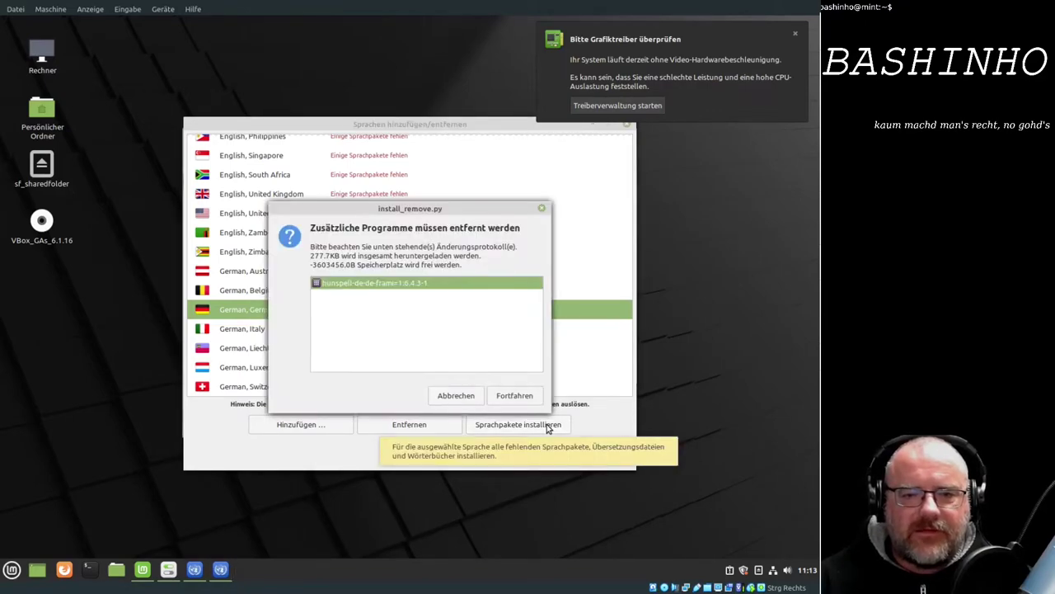
left_click(505, 396)
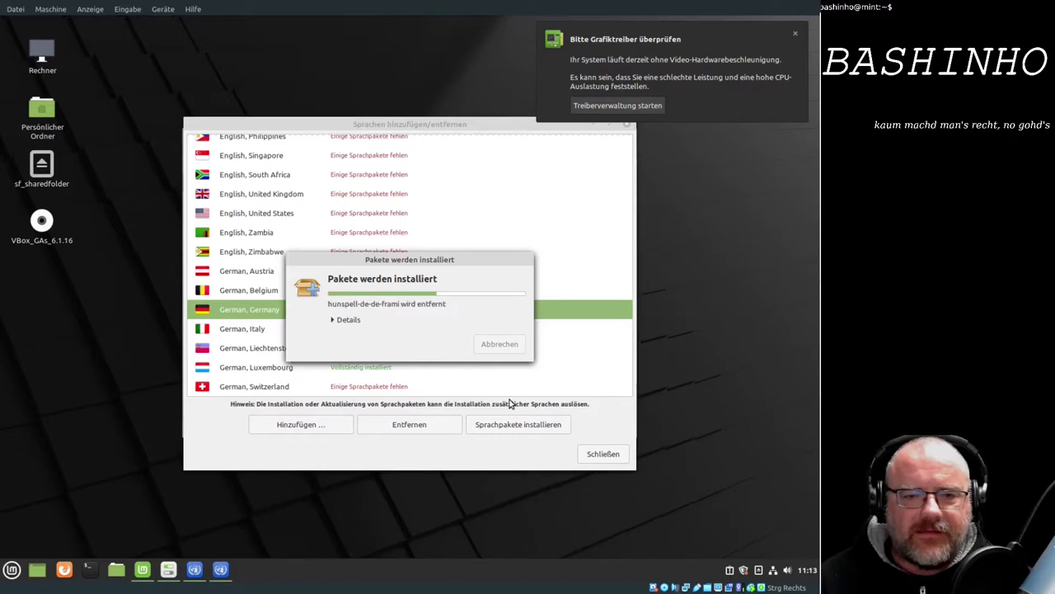
left_click_drag(408, 259, 328, 327)
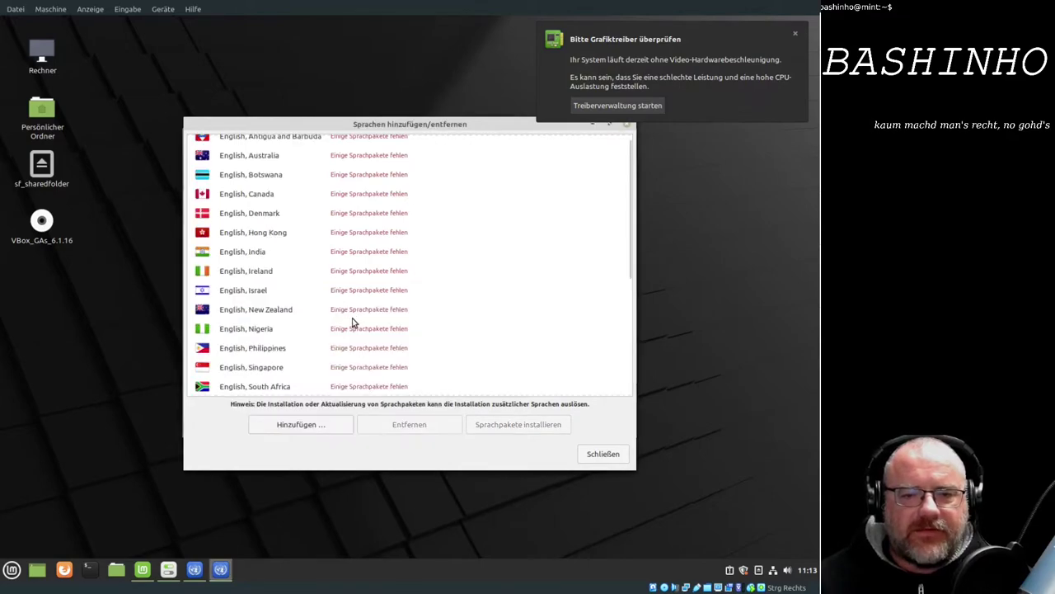
Check the German, Germany entry in the language list, and close the language list and the Systemeinstellungen window.
scroll(347, 329, "down", 5)
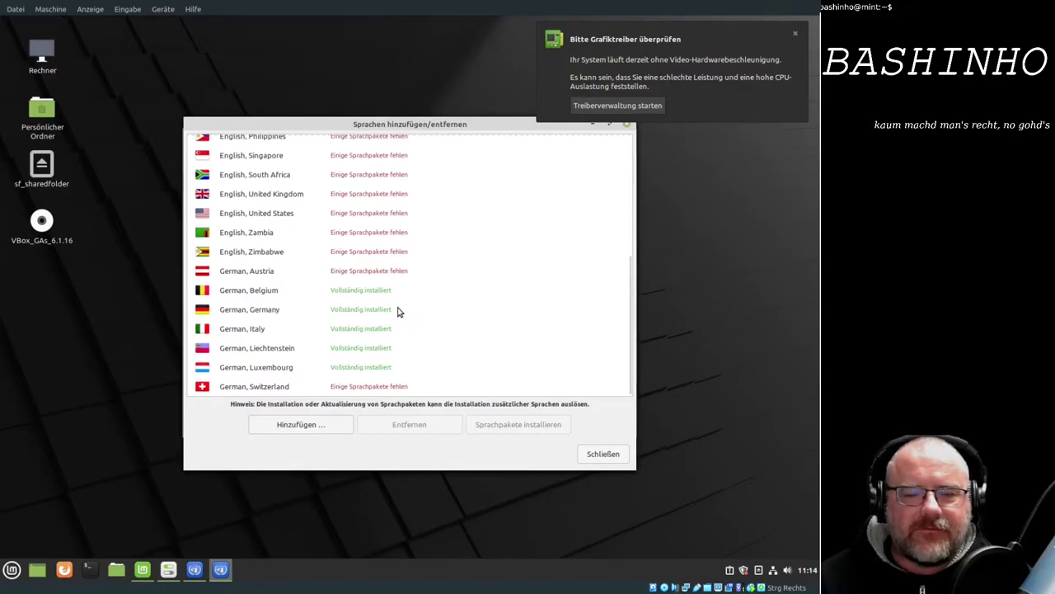
left_click(610, 459)
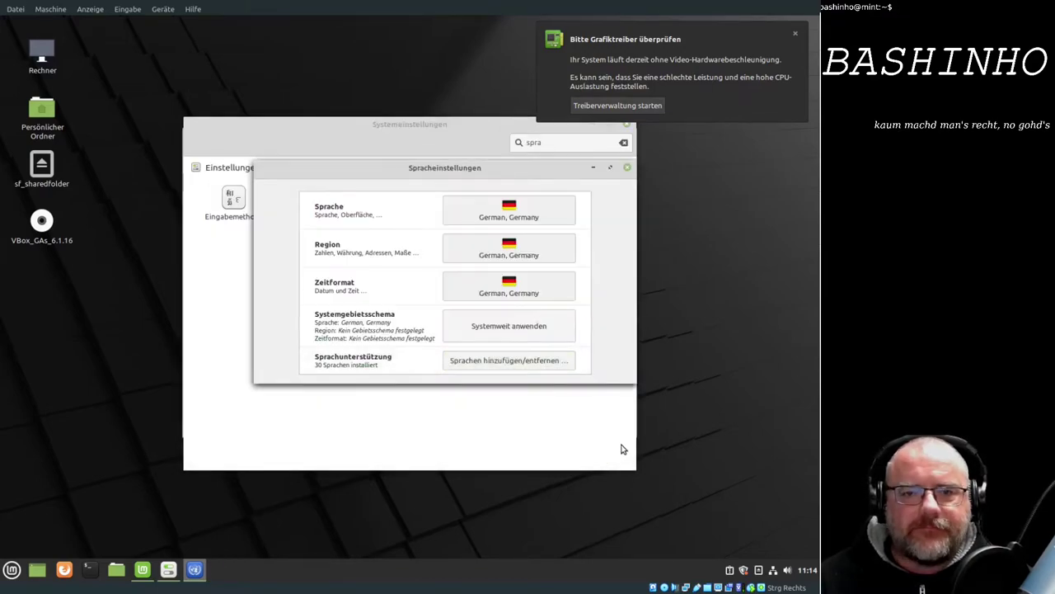
left_click(626, 124)
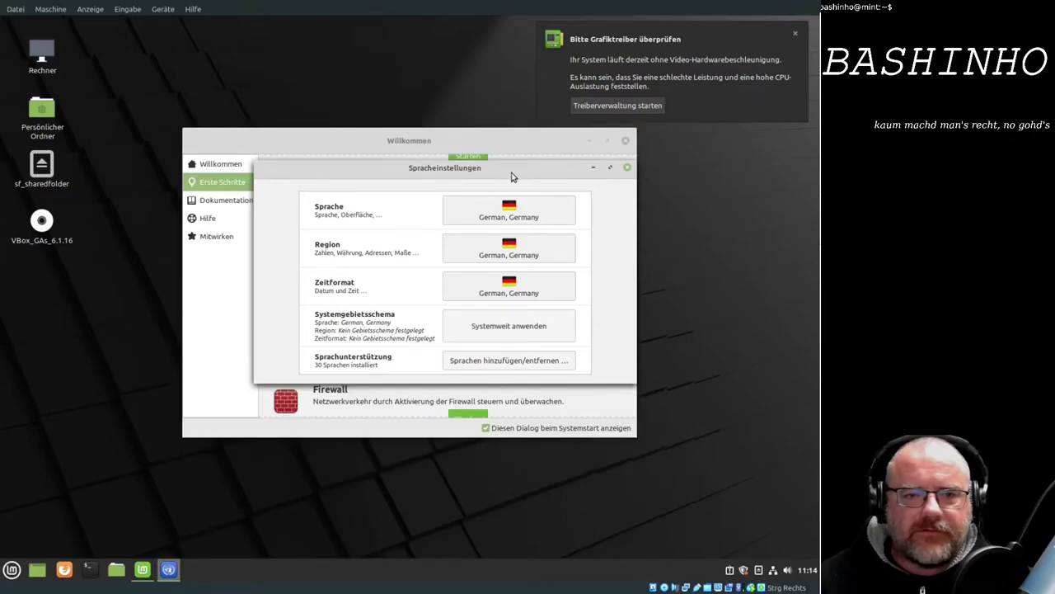
Close the Spracheinstellungen, start the Anwendungsverwaltung and search it for "darktable".
left_click(626, 168)
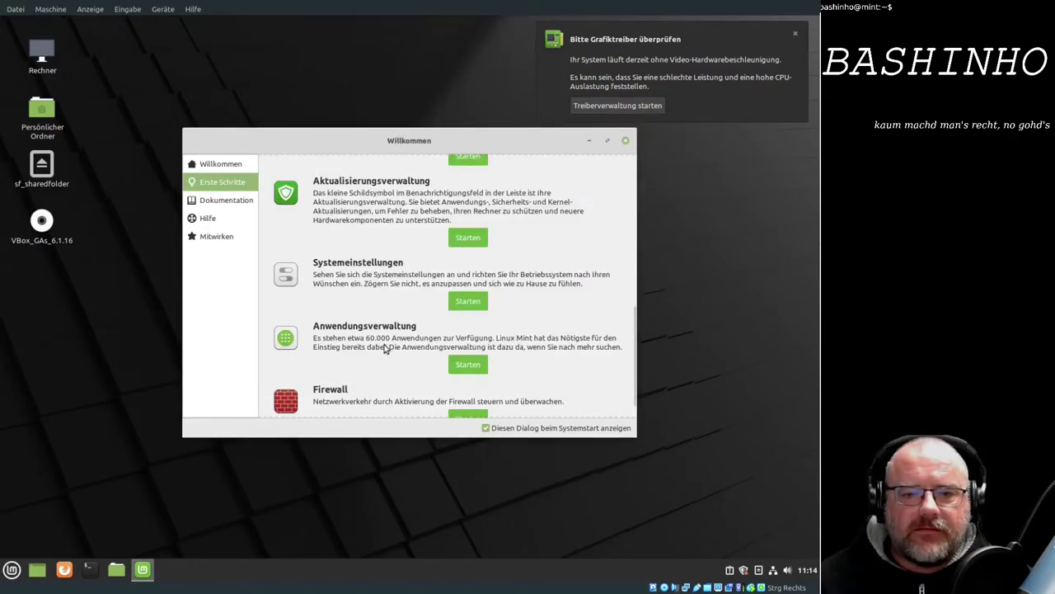
left_click(467, 364)
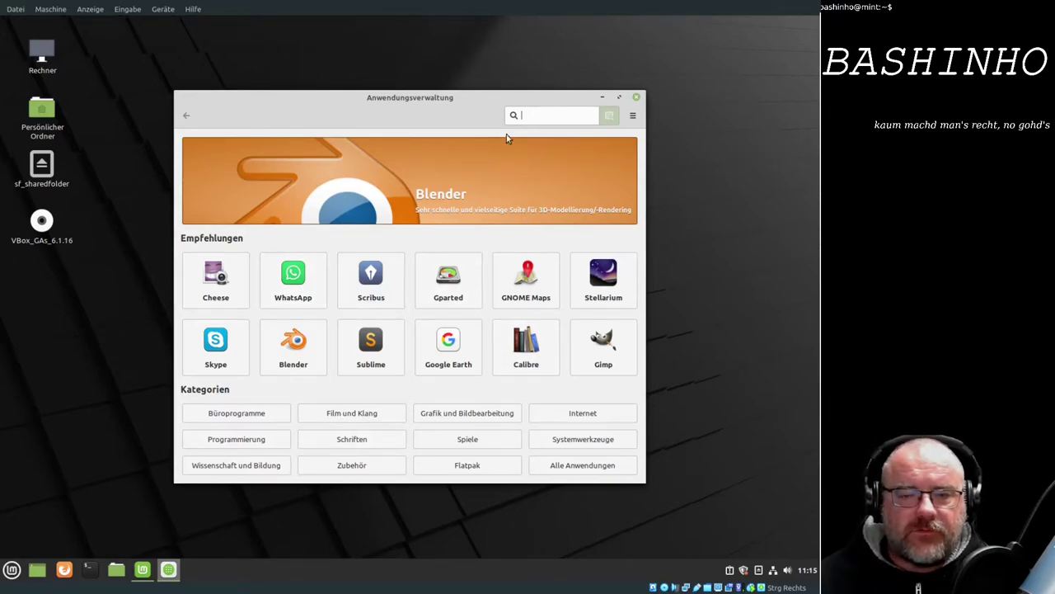
type("dark")
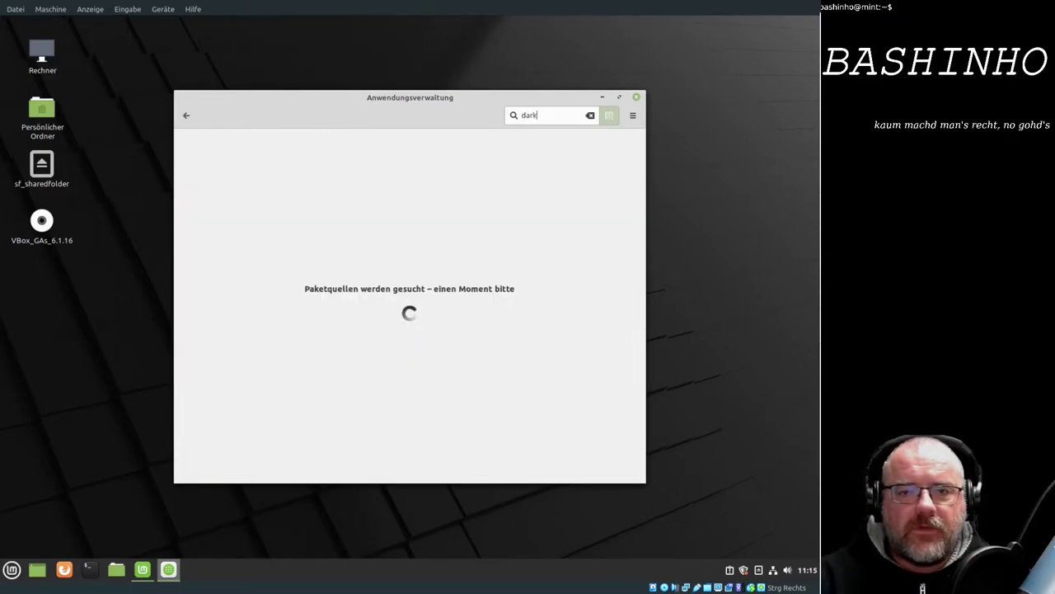
type("table")
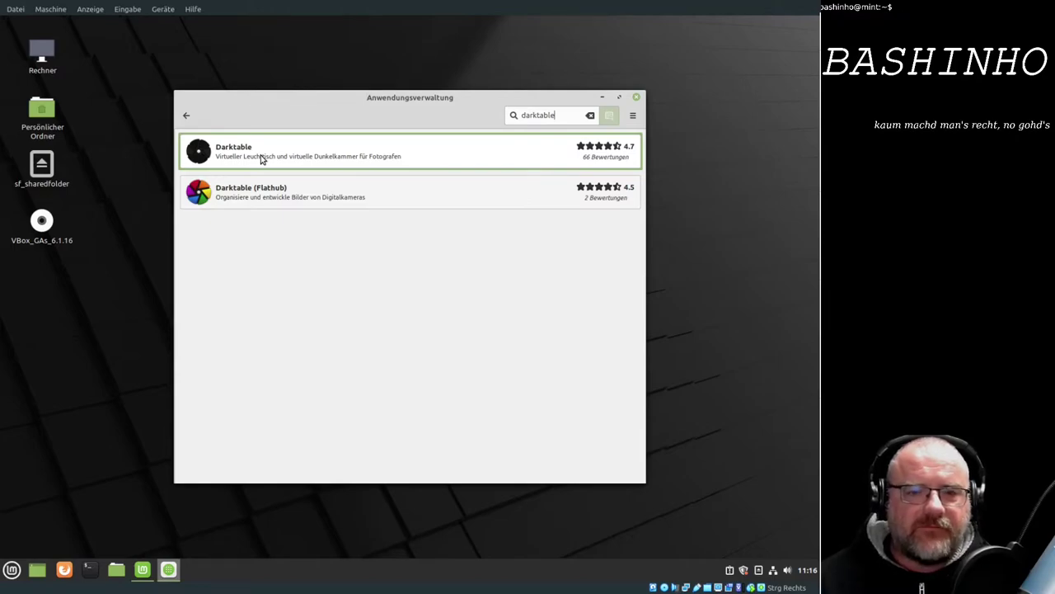
Examine the Flatpak version and size details of Darktable (Flathub), and close the Anwendungsverwaltung.
left_click(276, 197)
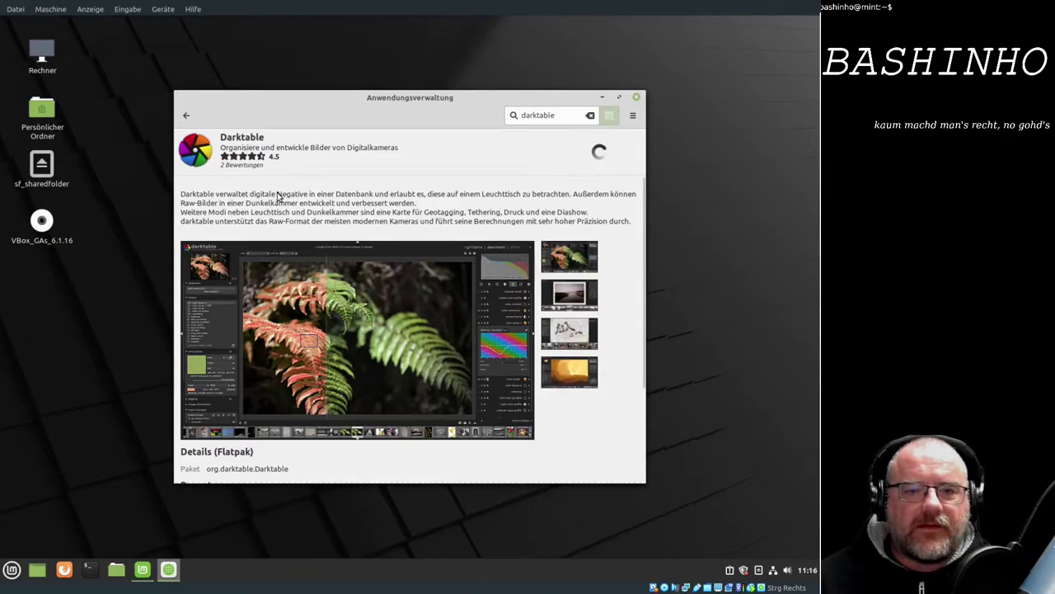
scroll(278, 198, "down", 3)
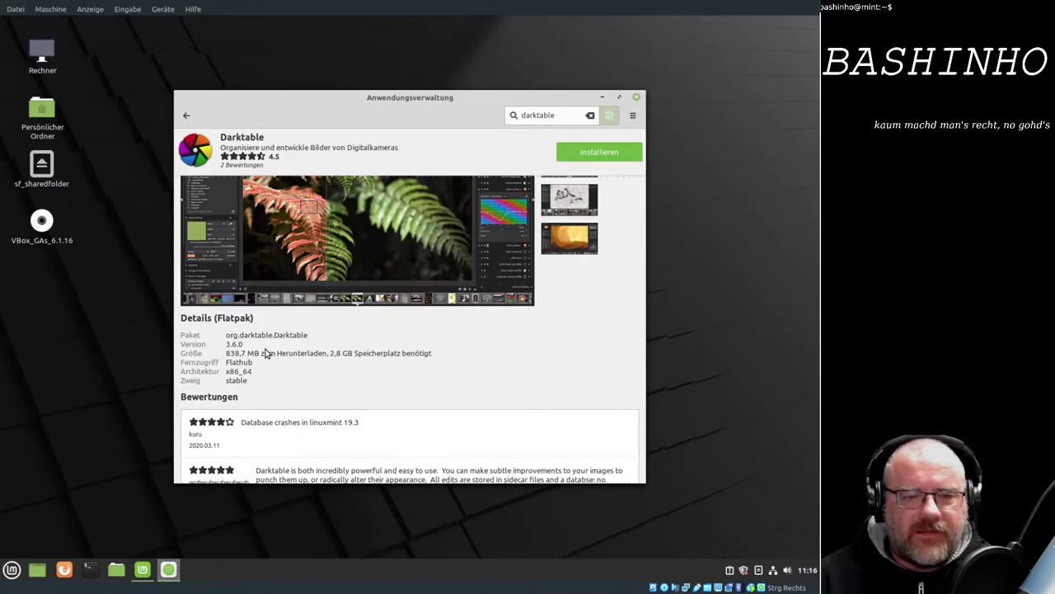
left_click(637, 98)
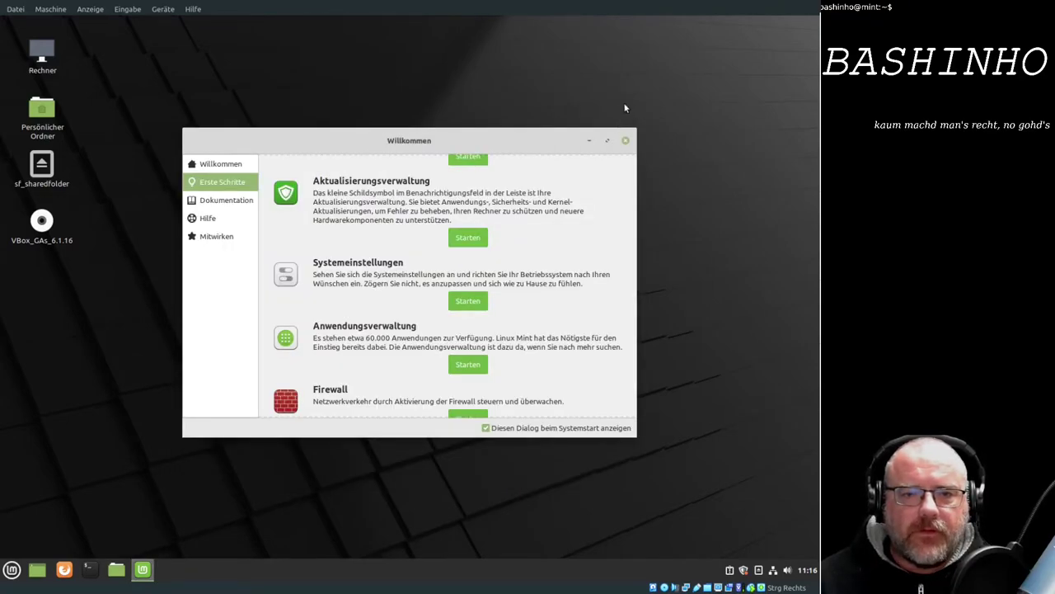
Launch the Neue Funktionen page from the Dokumentation section of the Willkommen window.
scroll(415, 295, "down", 2)
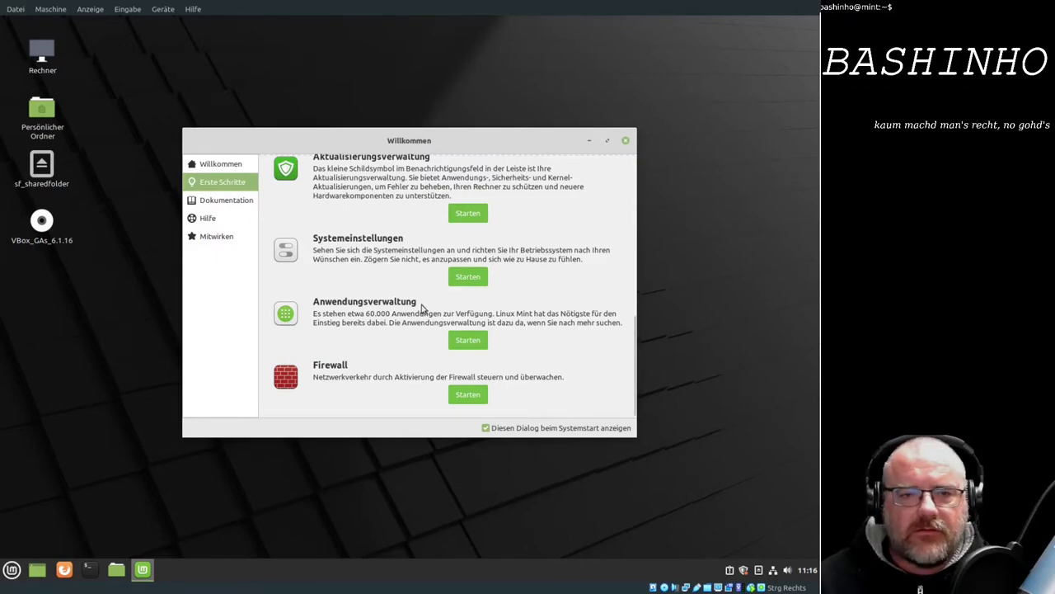
left_click(227, 201)
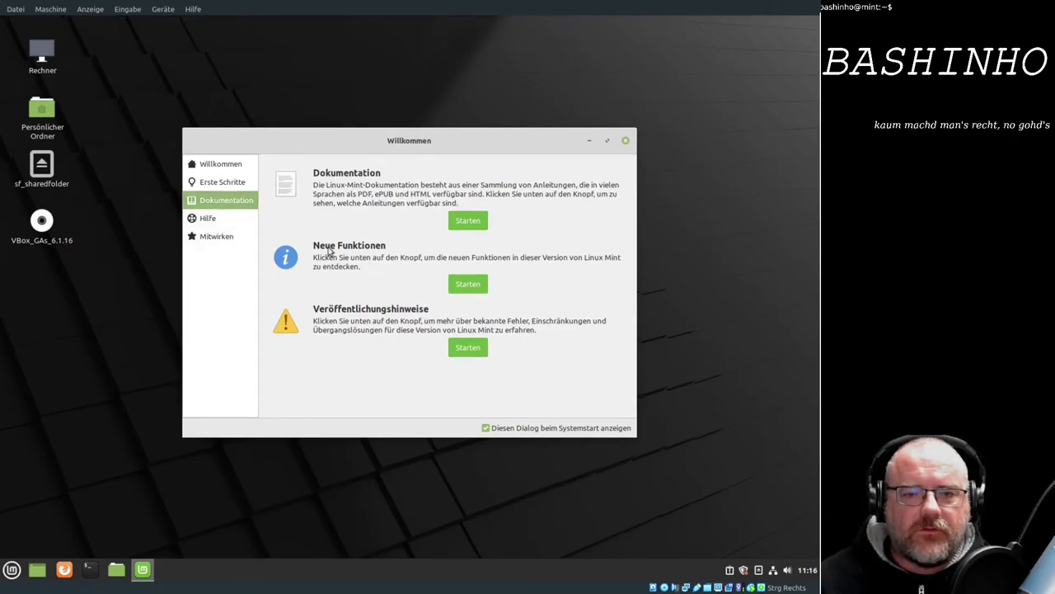
left_click(464, 283)
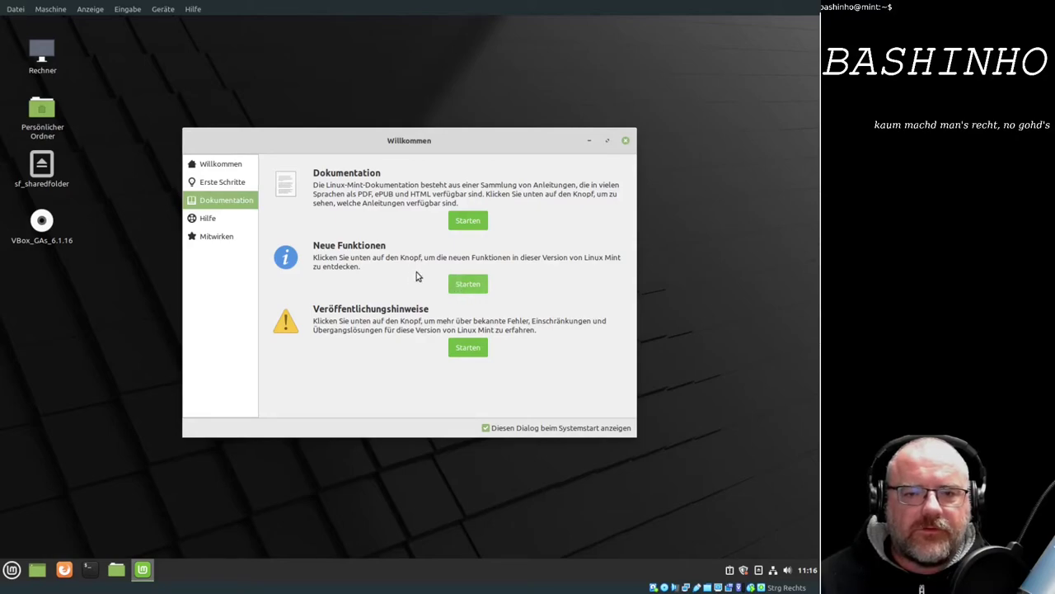
Search the installed applications for "ben" and open Benutzer und Gruppen, authenticating with the account password.
left_click(12, 569)
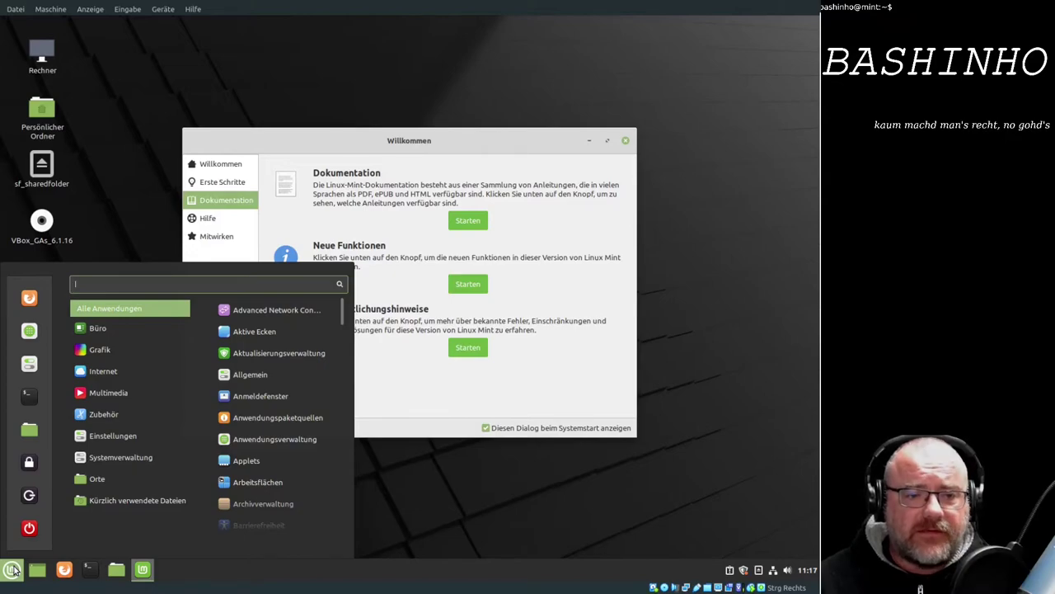
type("ben")
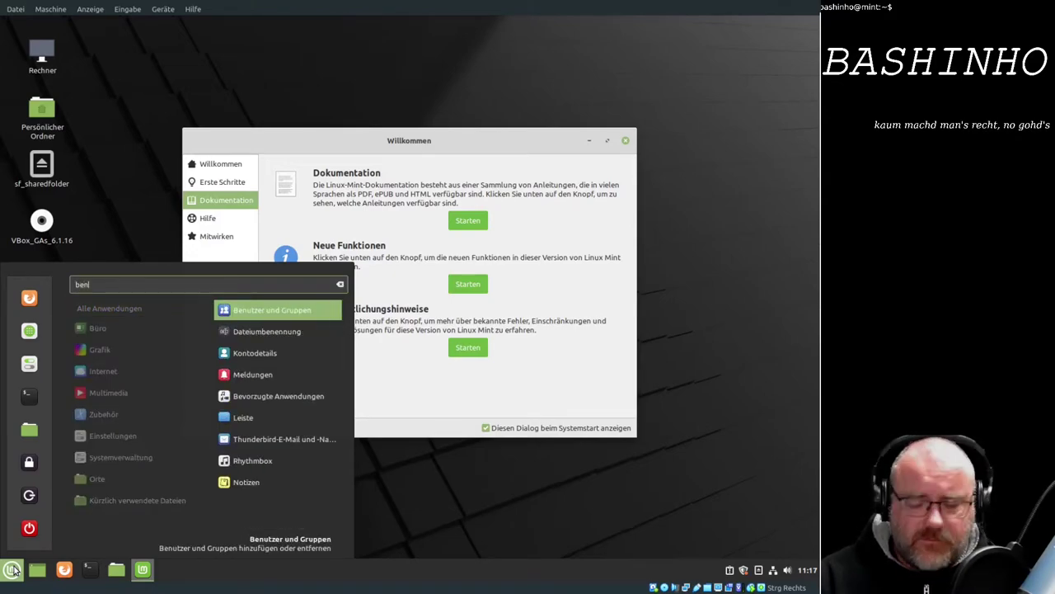
key("Return")
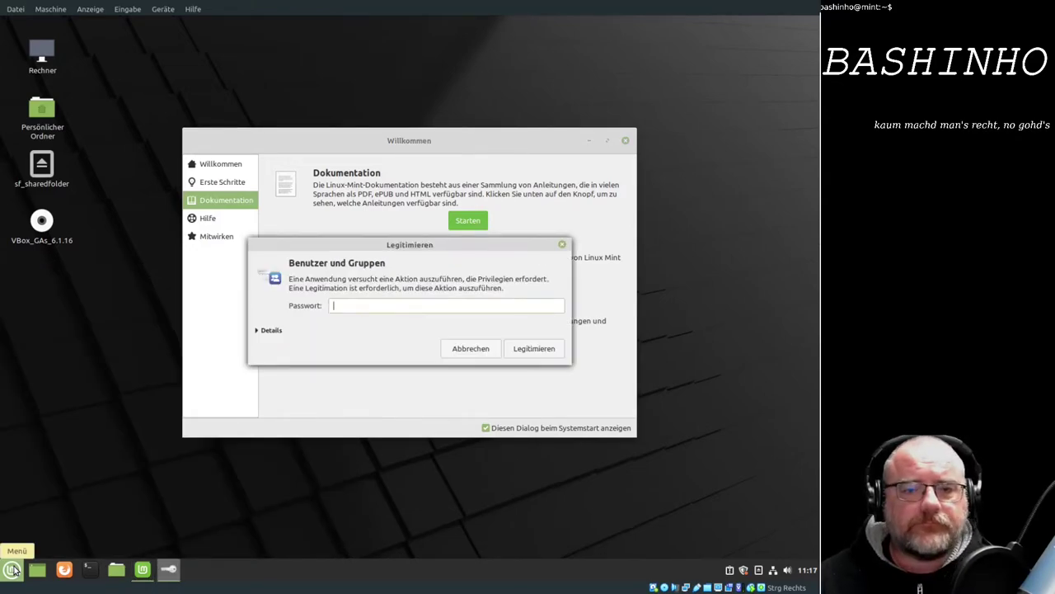
type("********")
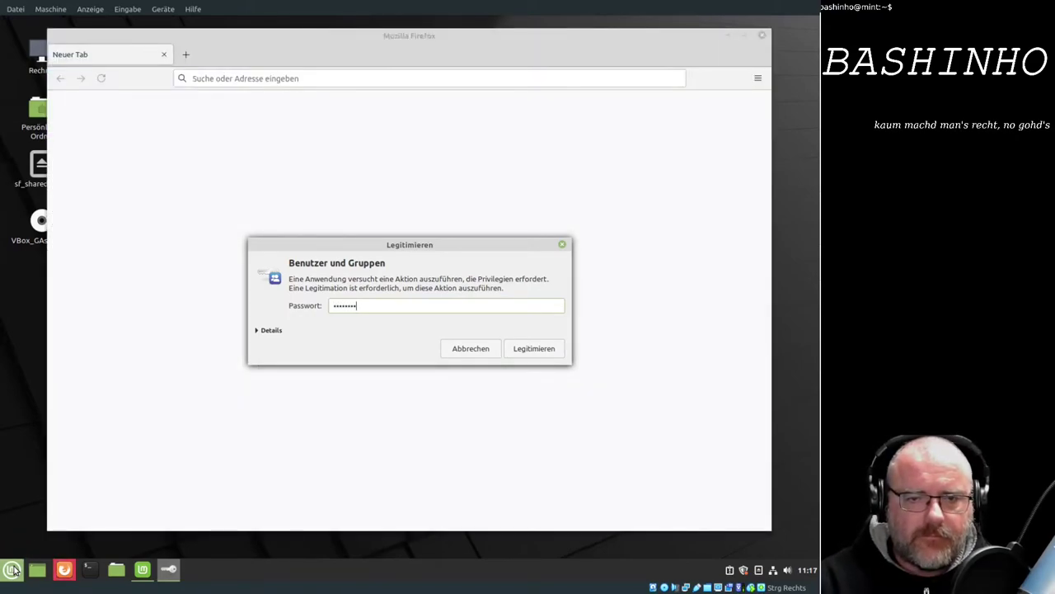
key("Return")
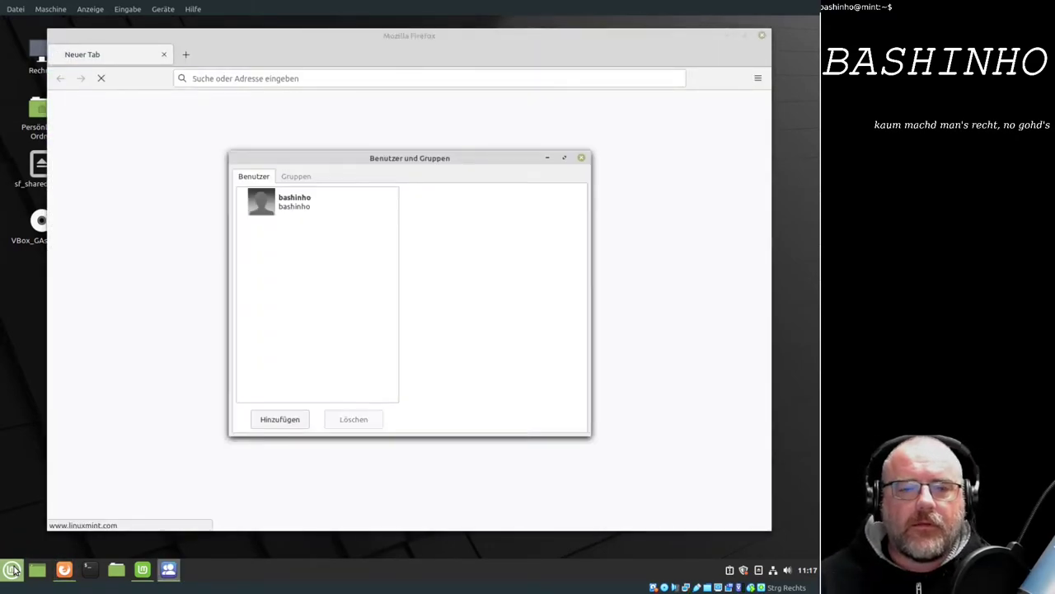
Add the existing user account to the vboxsf group, and close Benutzer und Gruppen.
left_click(276, 201)
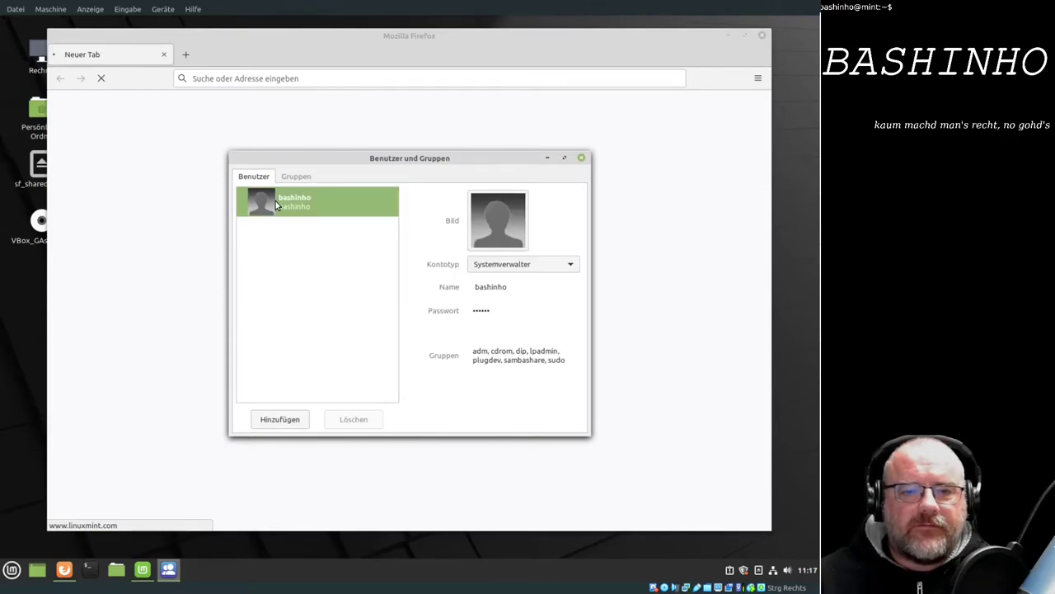
left_click(511, 366)
scroll(375, 388, "down", 10)
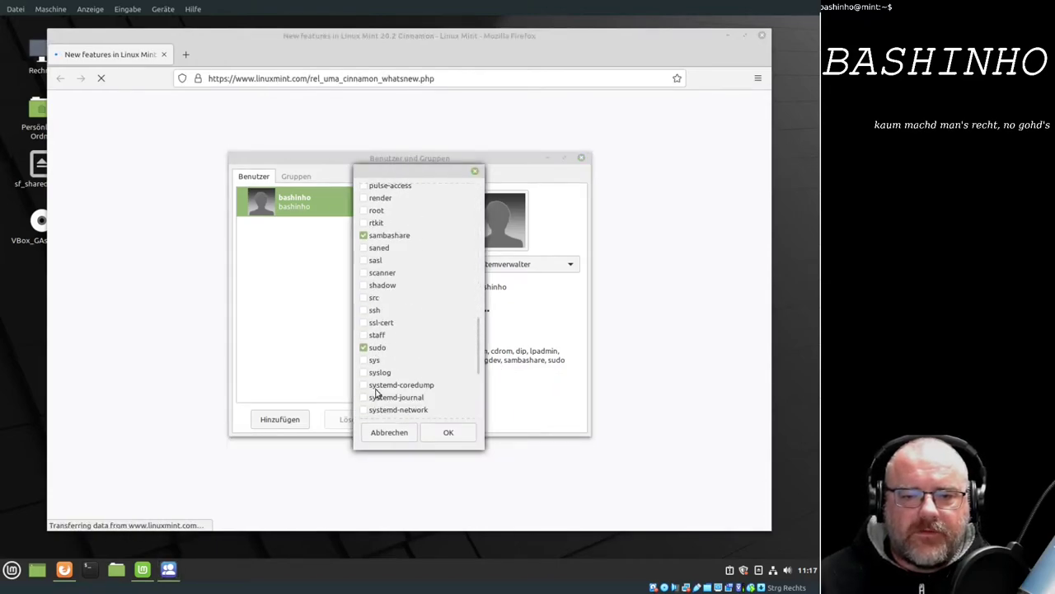
scroll(375, 390, "down", 5)
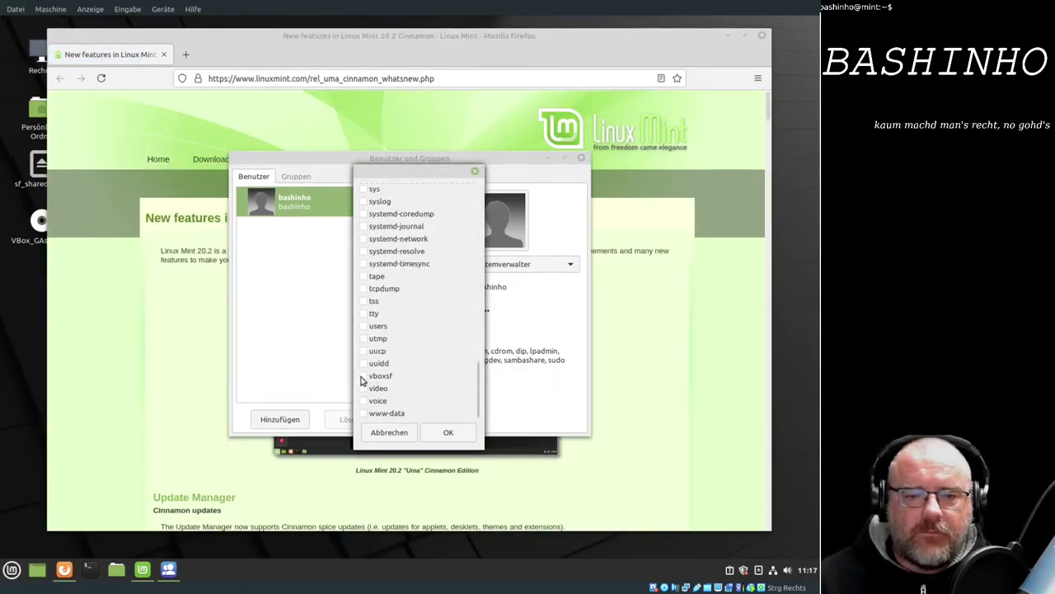
left_click(363, 376)
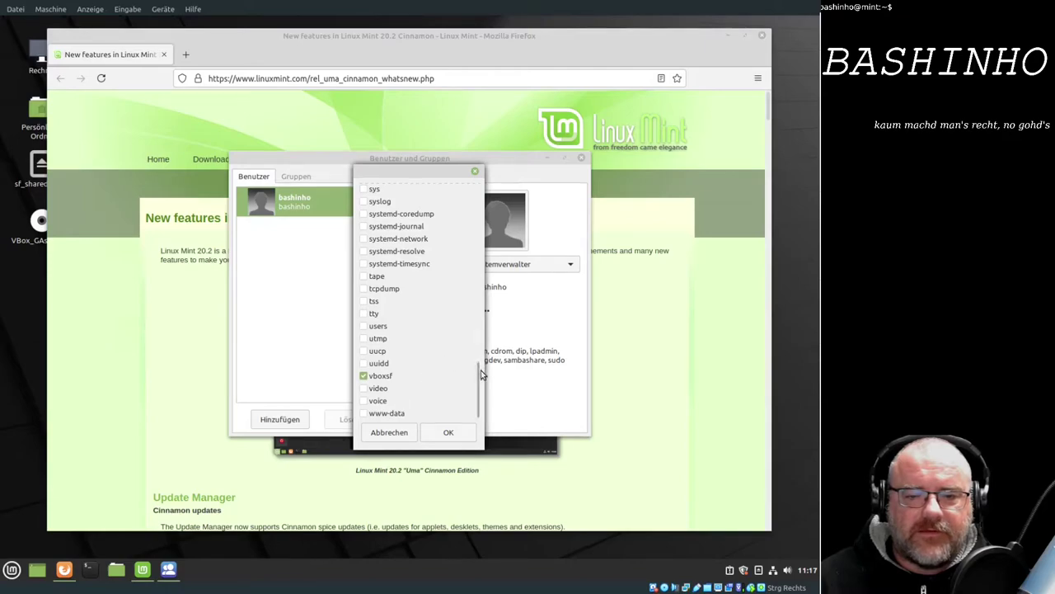
left_click_drag(481, 371, 475, 407)
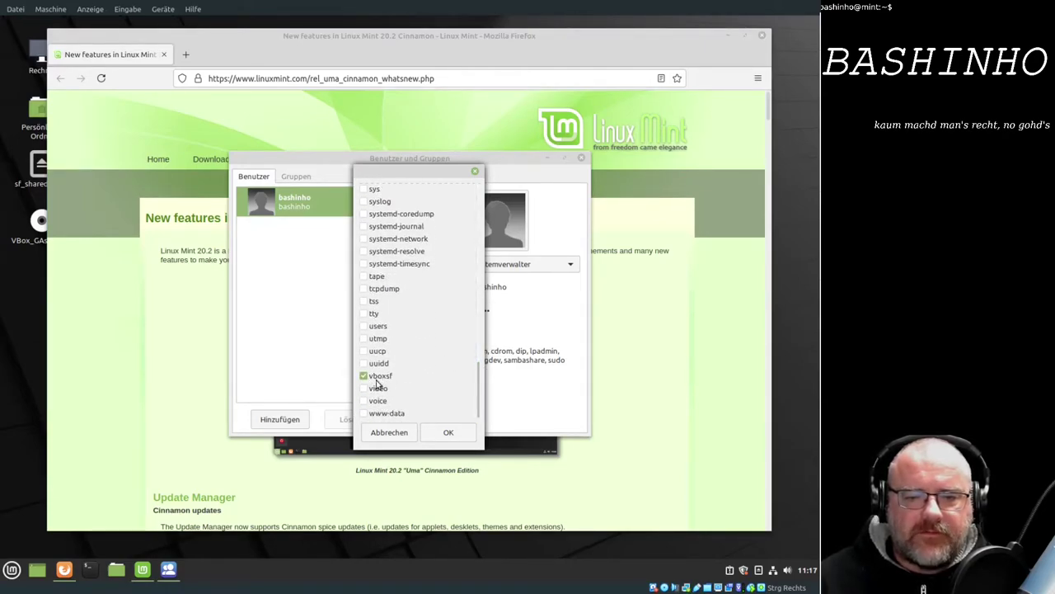
left_click(444, 433)
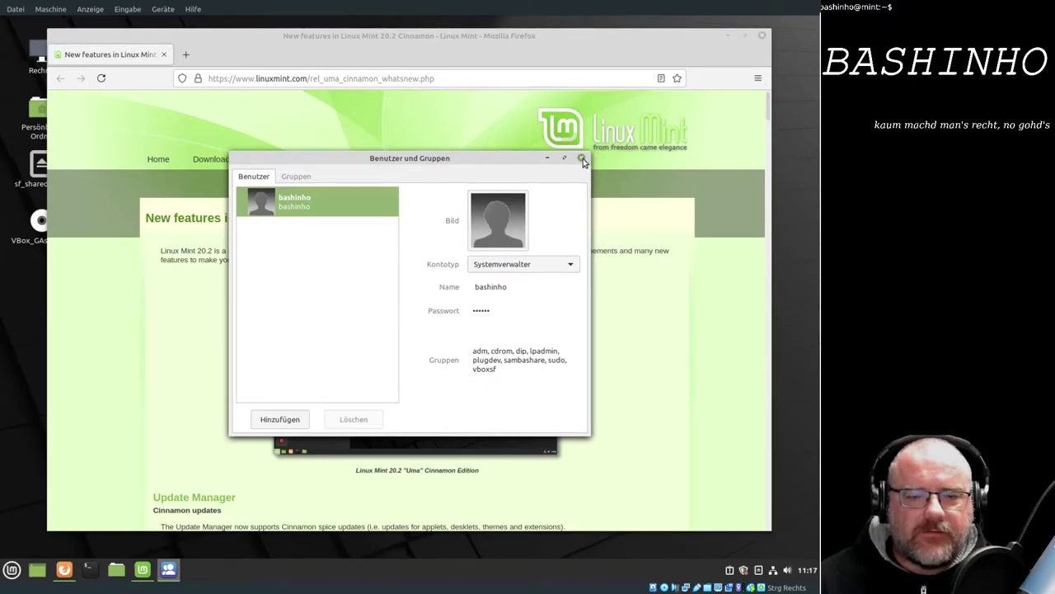
left_click(582, 158)
Try to open sf_sharedfolder from the desktop, and return to the new features page in Firefox.
left_click_drag(306, 38, 332, 29)
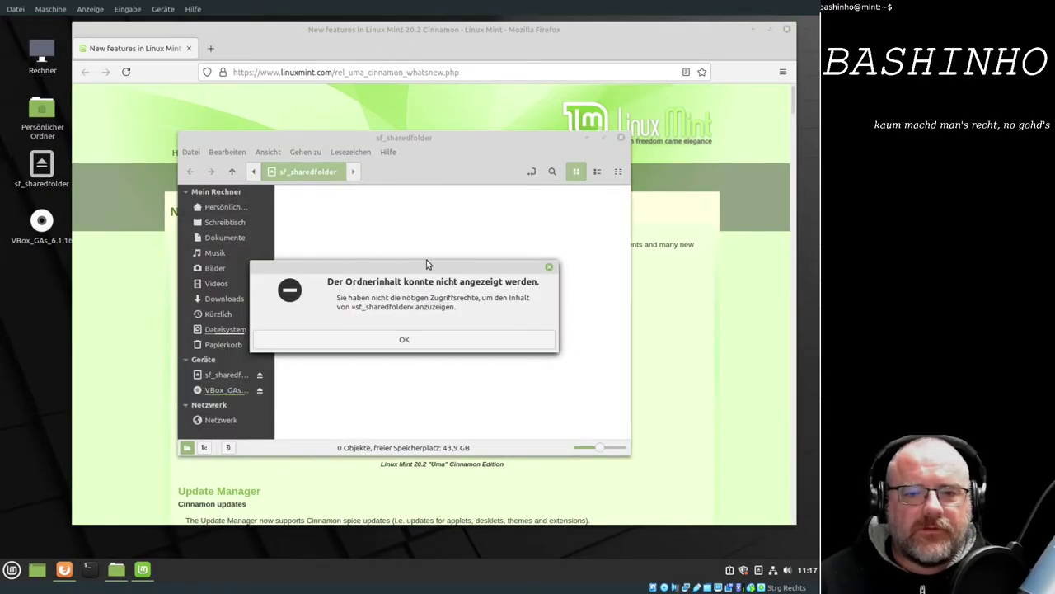
left_click(396, 340)
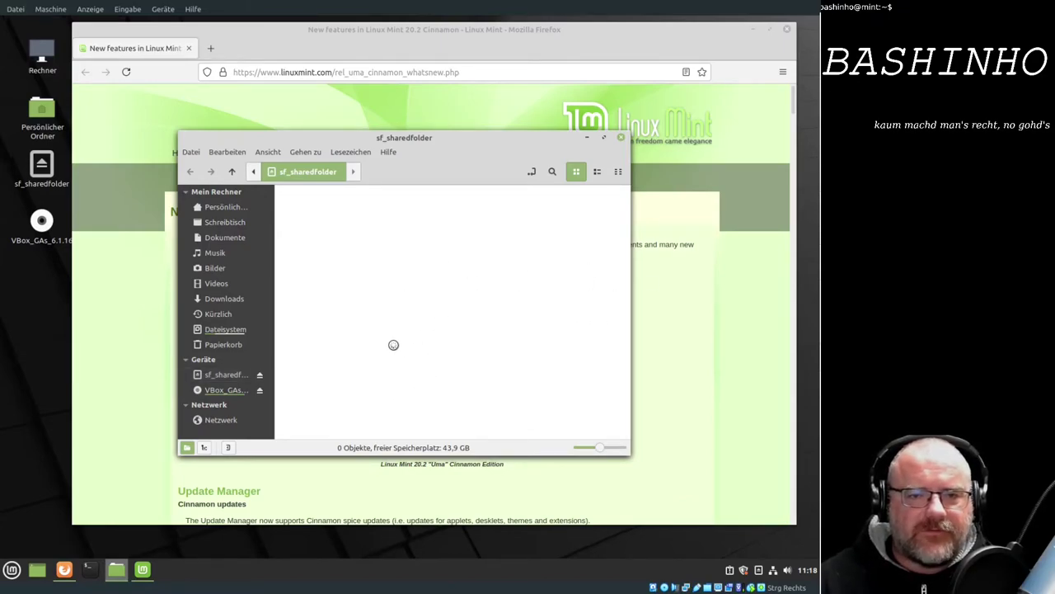
key("alt+Tab")
Read through the Linux Mint 20.2 new features page, examining the Update Manager and Bulk File Renamer sections.
scroll(361, 237, "down", 5)
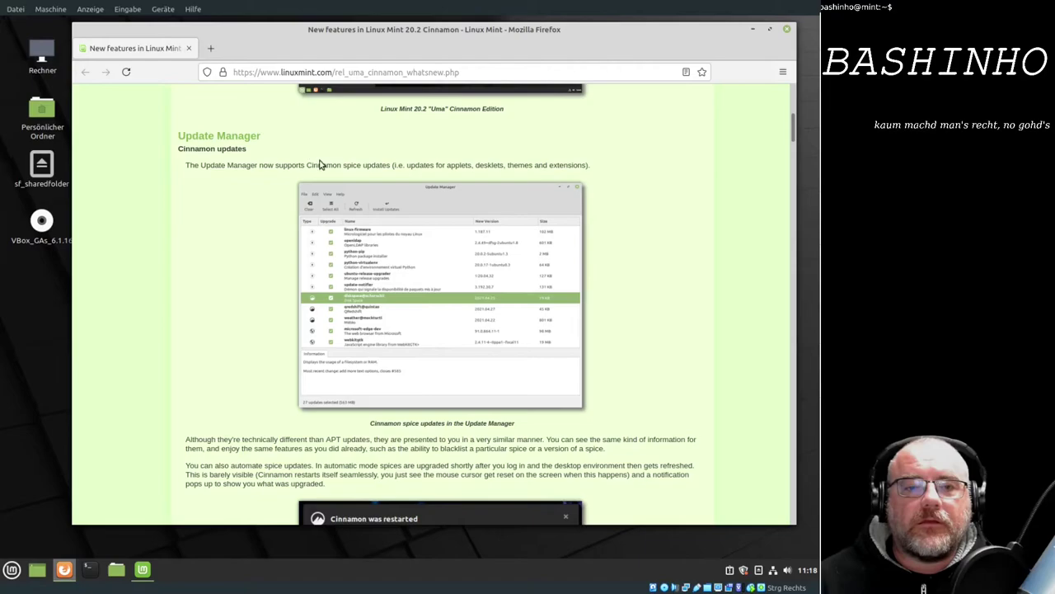
left_click_drag(301, 164, 363, 165)
scroll(340, 207, "down", 5)
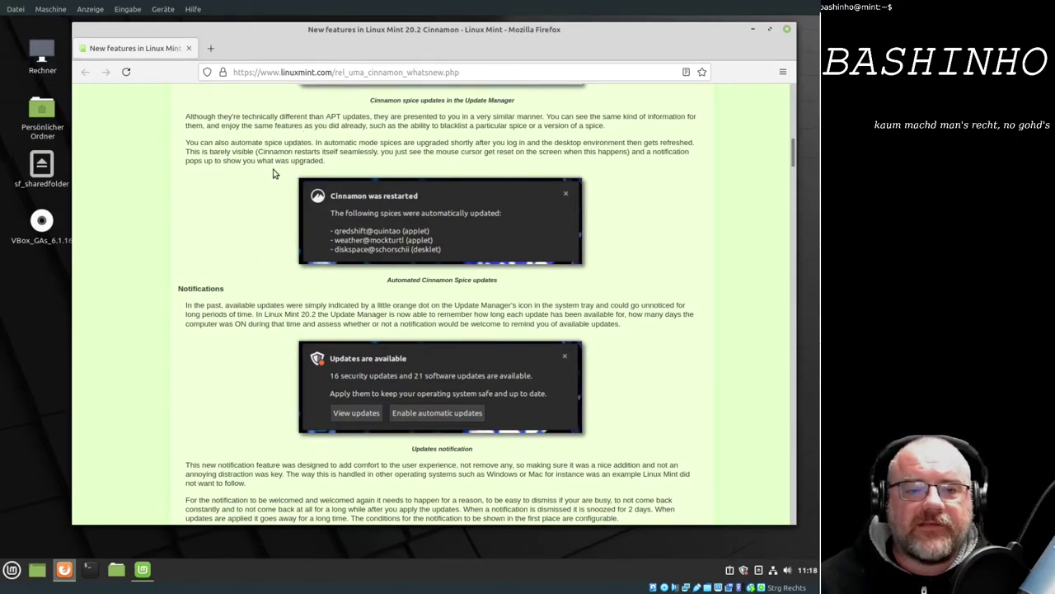
scroll(266, 198, "down", 6)
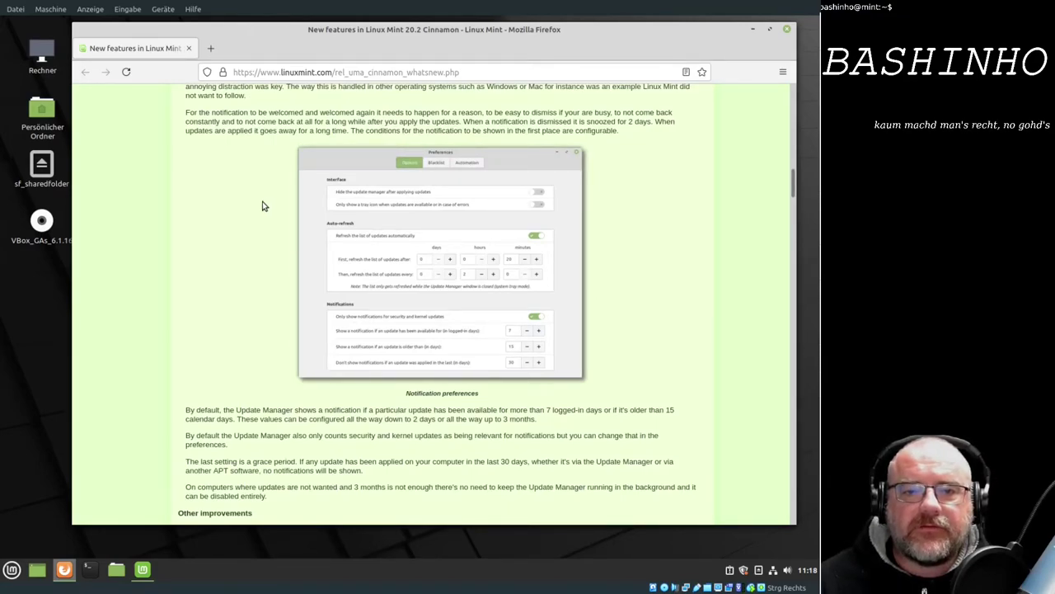
scroll(262, 205, "up", 1)
scroll(262, 205, "down", 1)
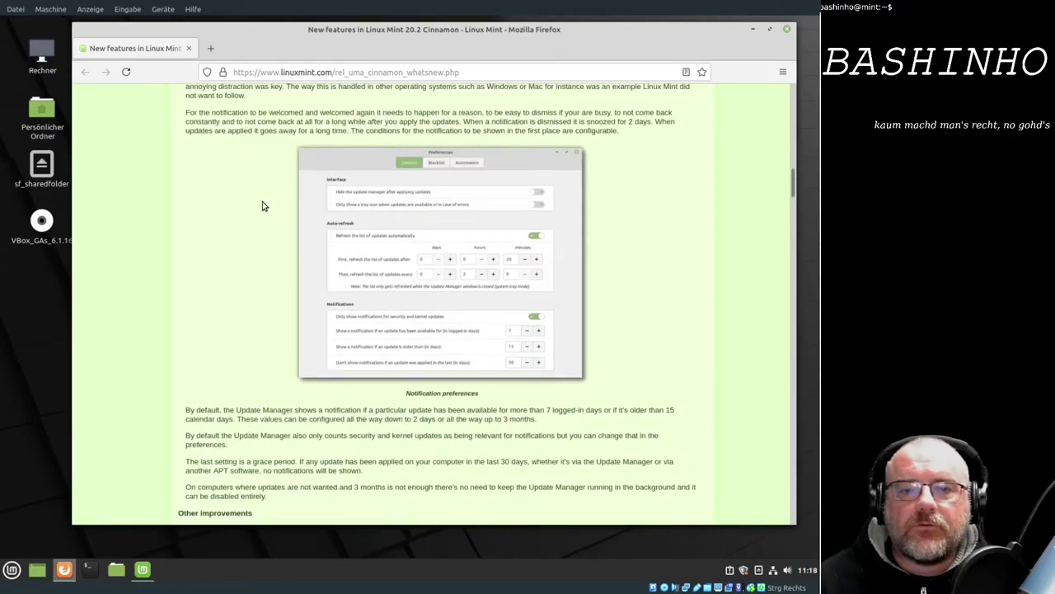
scroll(263, 205, "down", 6)
scroll(262, 207, "down", 1)
scroll(305, 313, "down", 2)
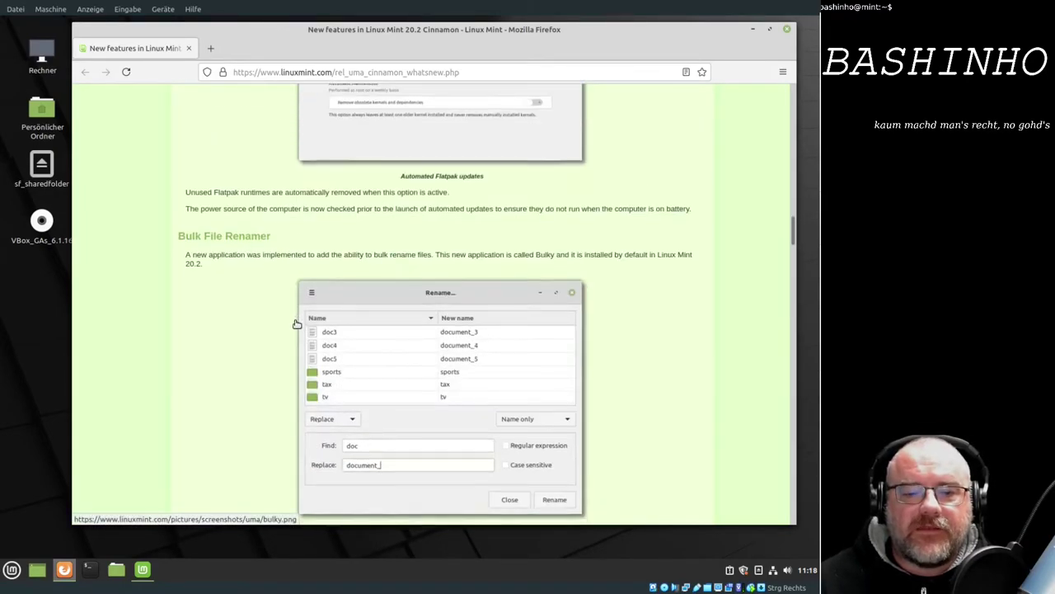
scroll(297, 323, "down", 2)
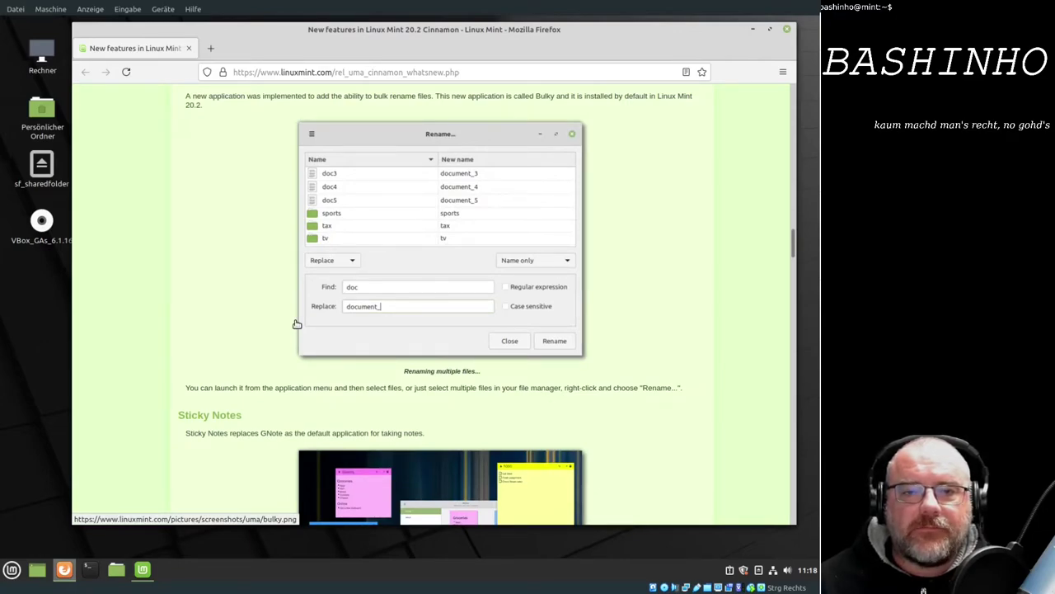